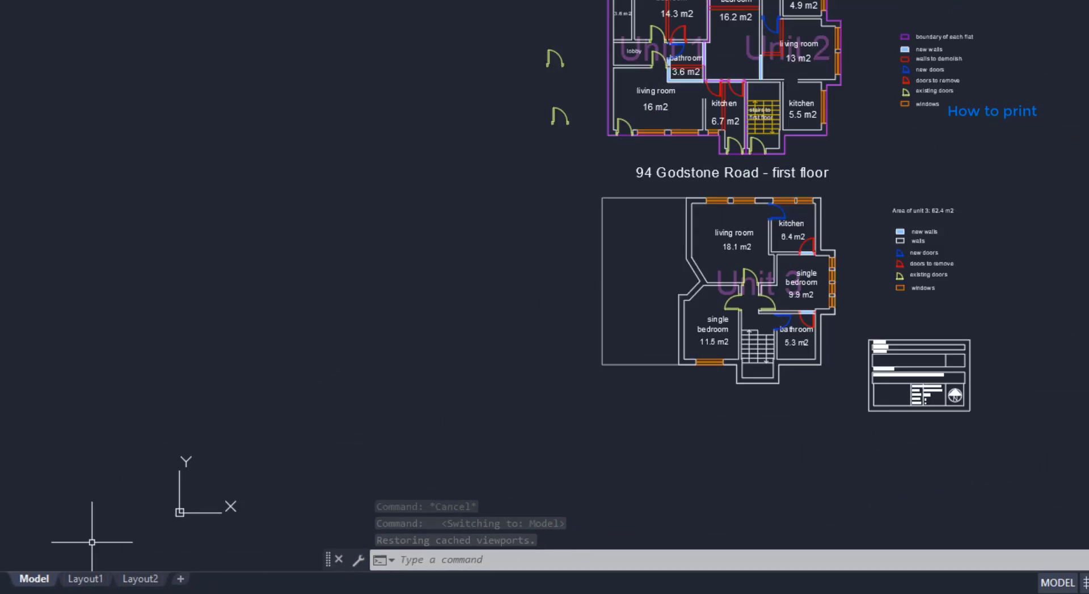
Switch to Layout1 and open its Page Setup Manager from the tab's context menu
click(86, 580)
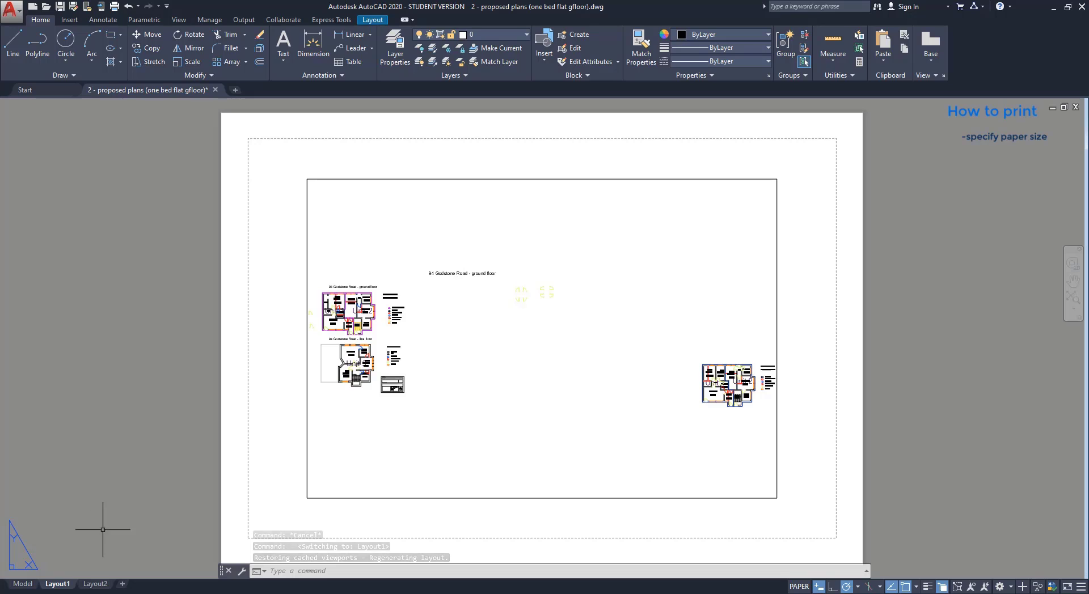
right_click(67, 589)
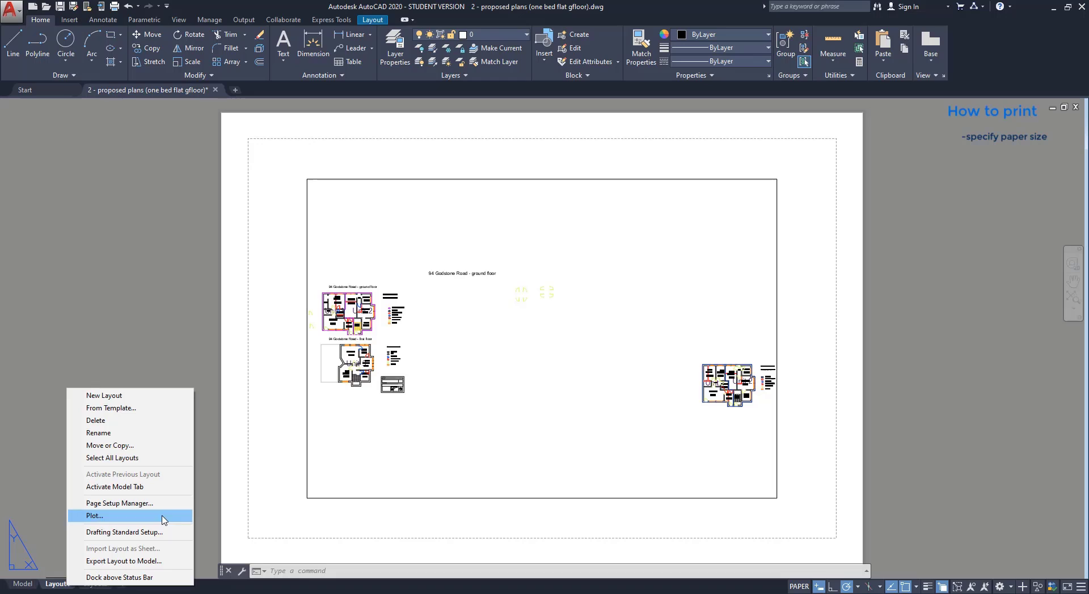
click(120, 504)
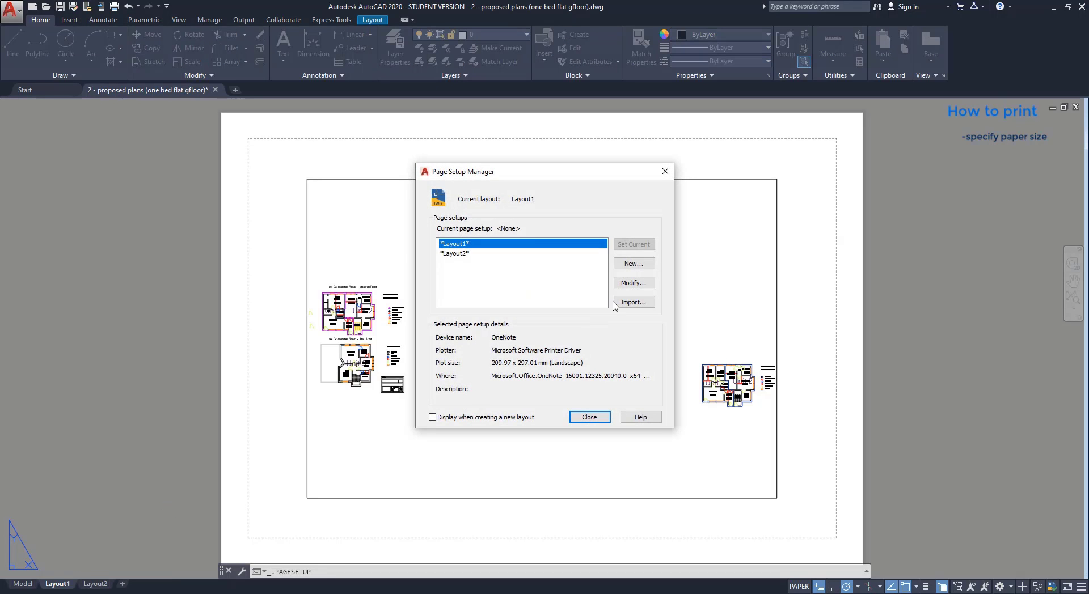
Change Layout1's page setup to DWG To PDF.pc3 with ISO full bleed A4 paper in portrait
click(640, 285)
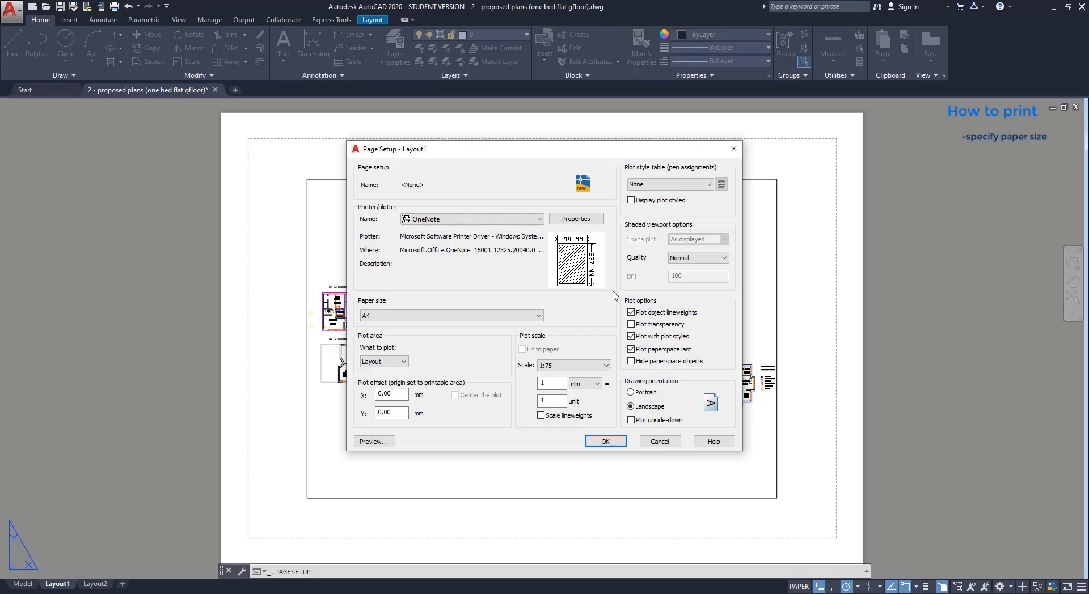
click(540, 220)
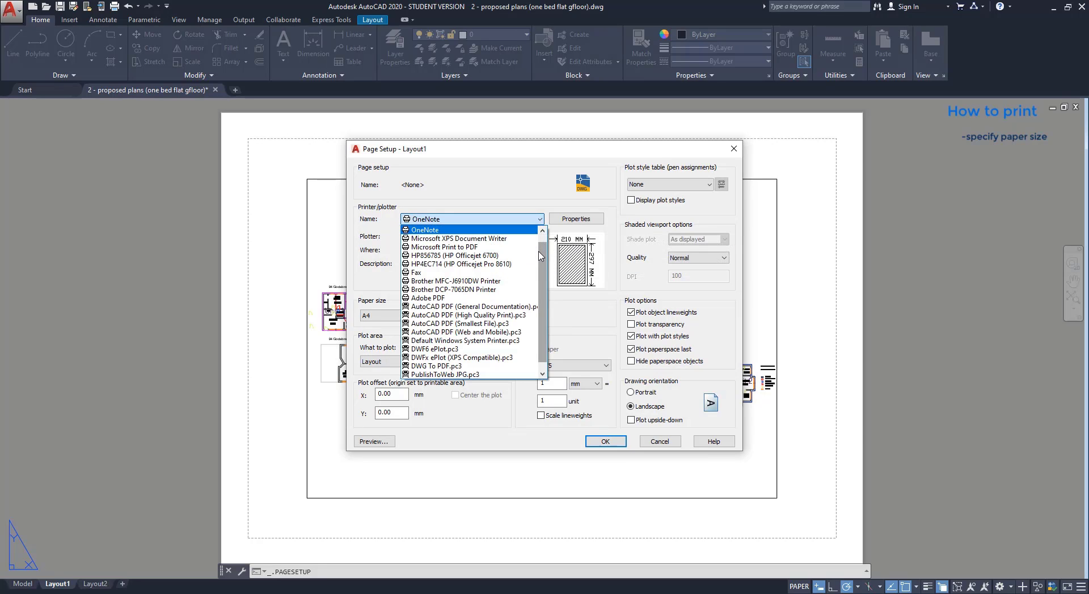
drag(540, 259, 541, 270)
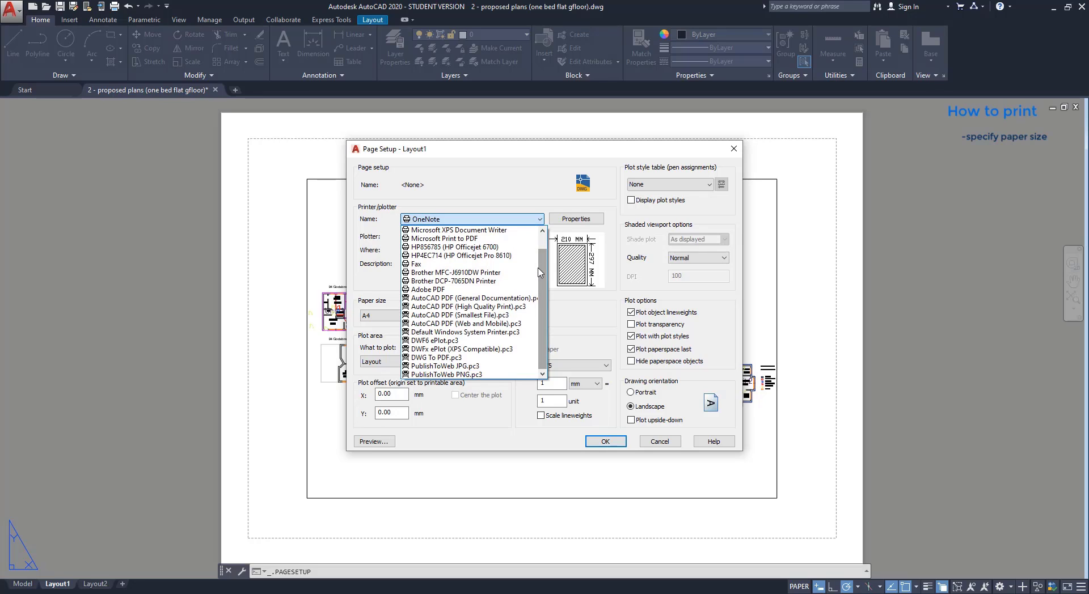
click(508, 358)
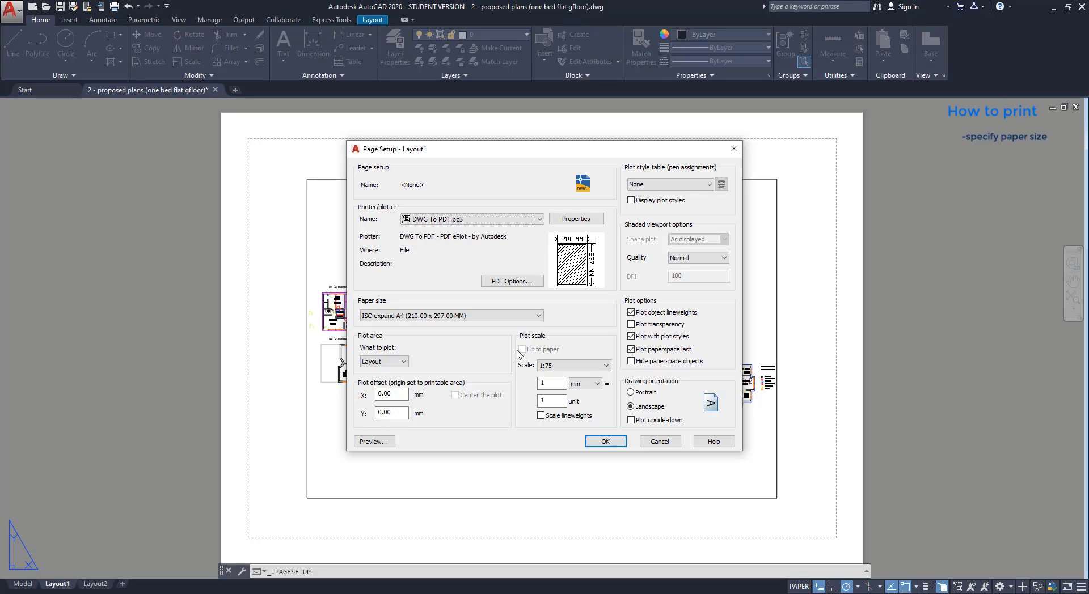
click(539, 316)
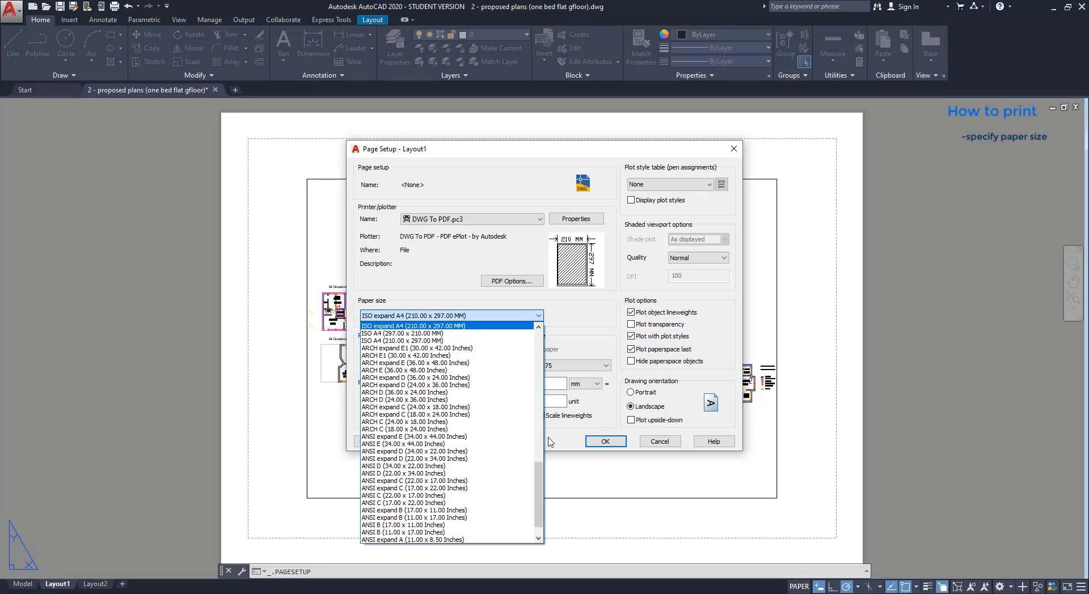
scroll(539, 467, up, 2)
scroll(489, 446, up, 5)
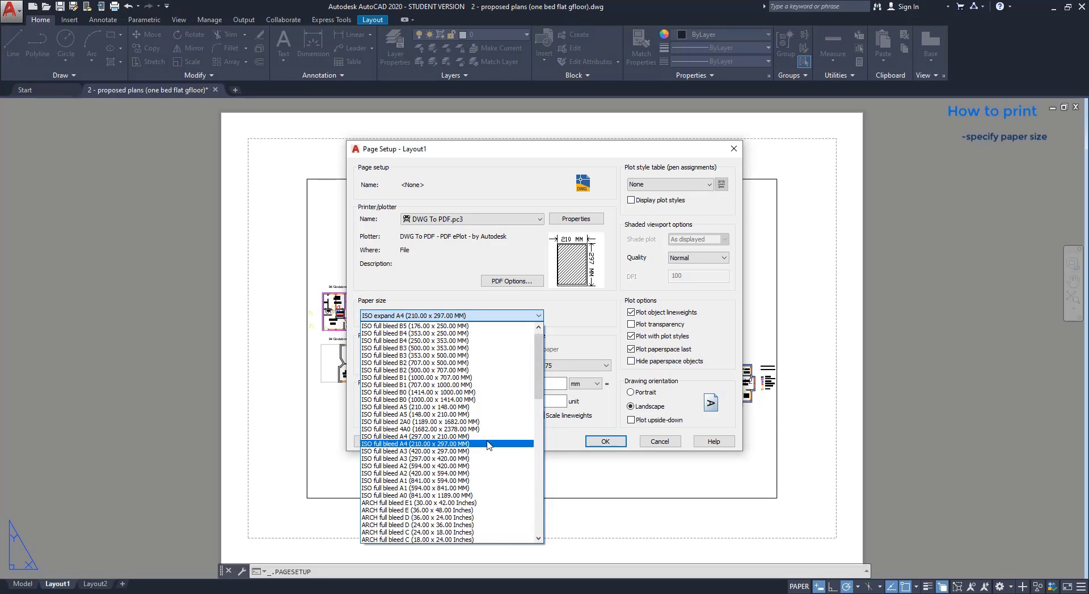
click(489, 444)
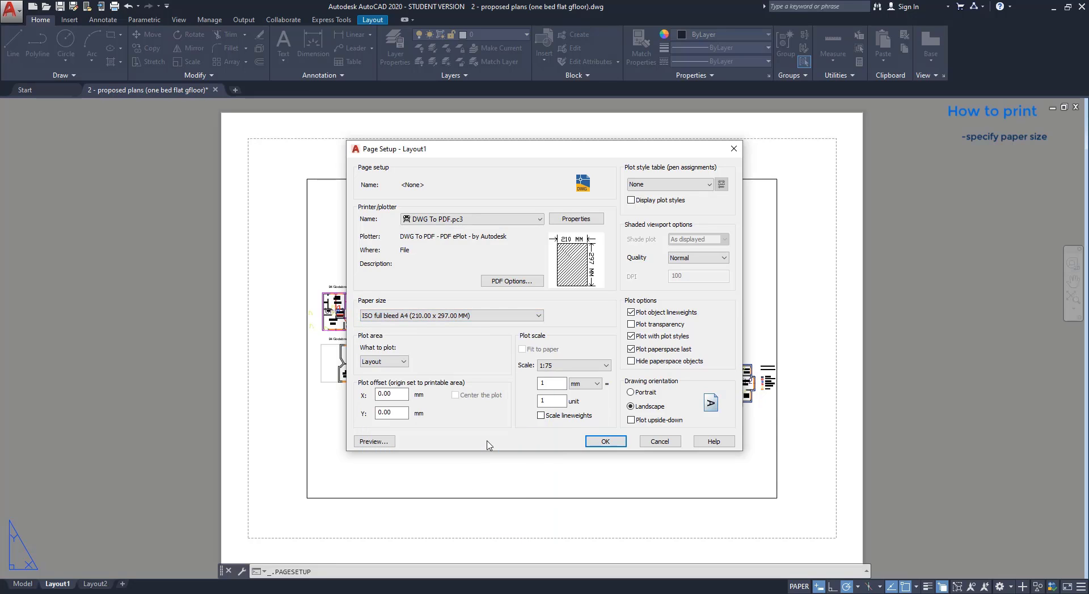
click(632, 393)
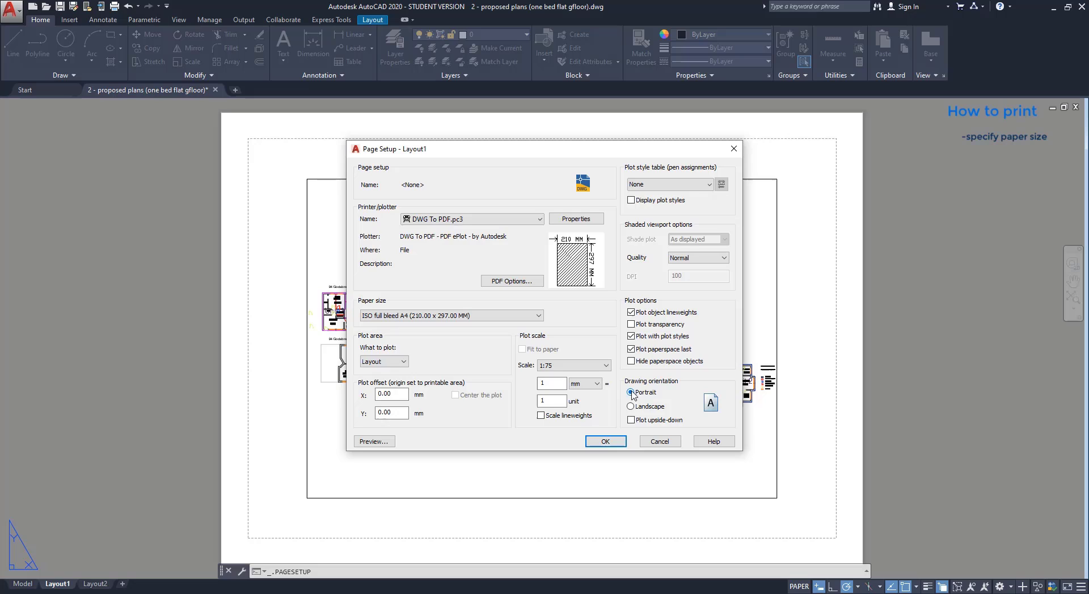
click(621, 443)
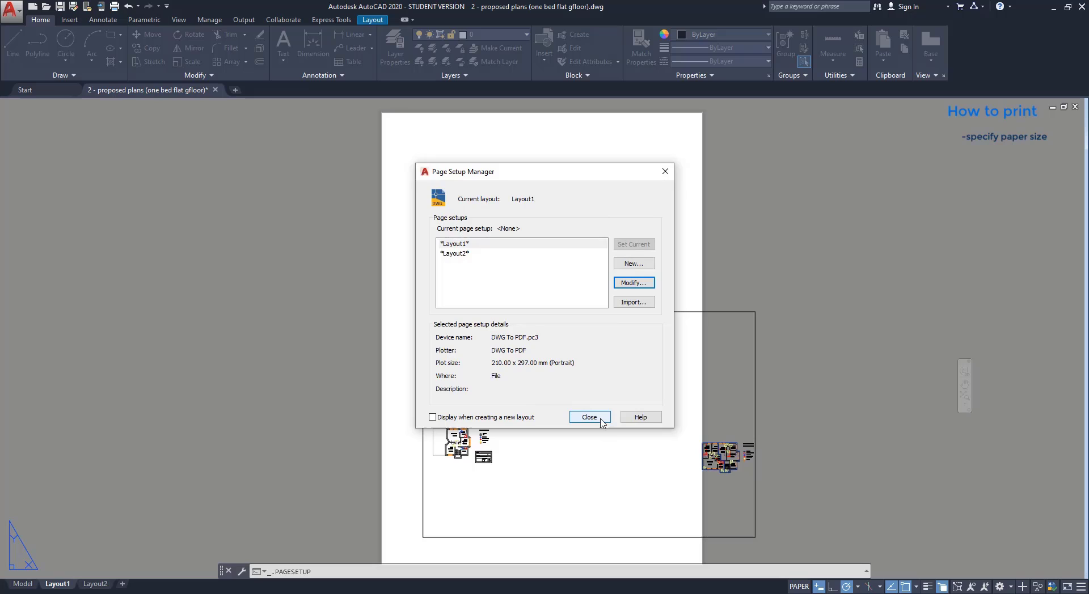
click(590, 418)
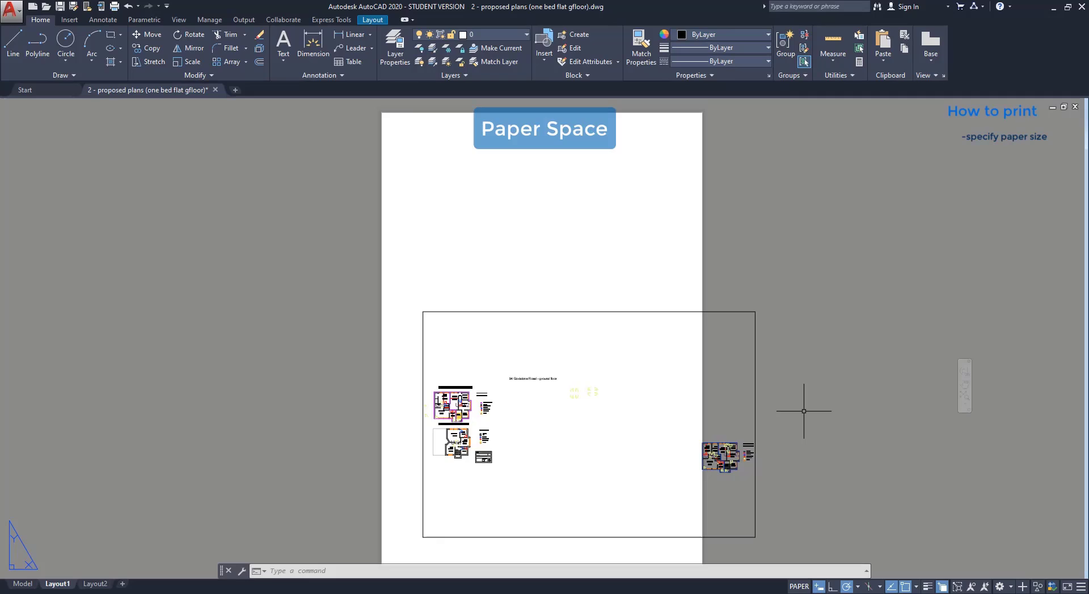
scroll(803, 411, down, 5)
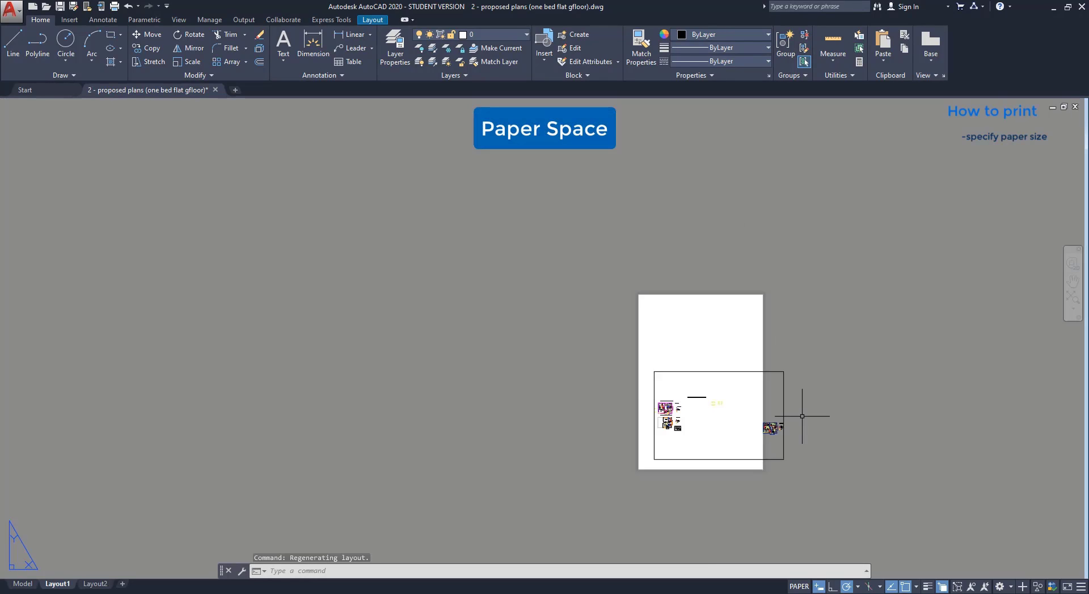
scroll(802, 416, up, 4)
middle_drag(802, 416, 803, 388)
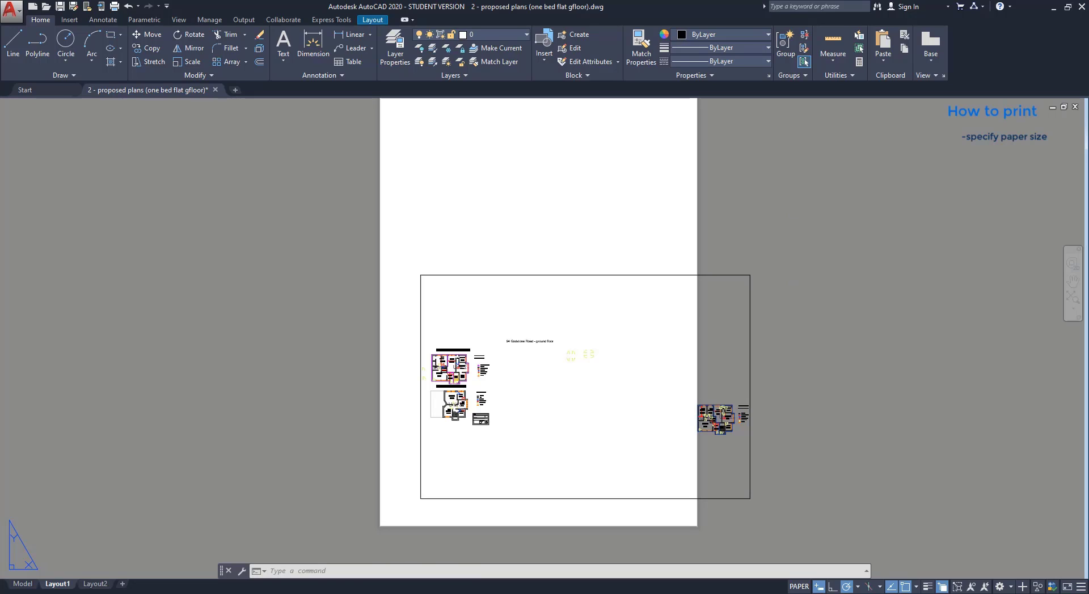
Work inside the Layout1 viewport and zoom and pan until both floor plans are framed
double_click(648, 392)
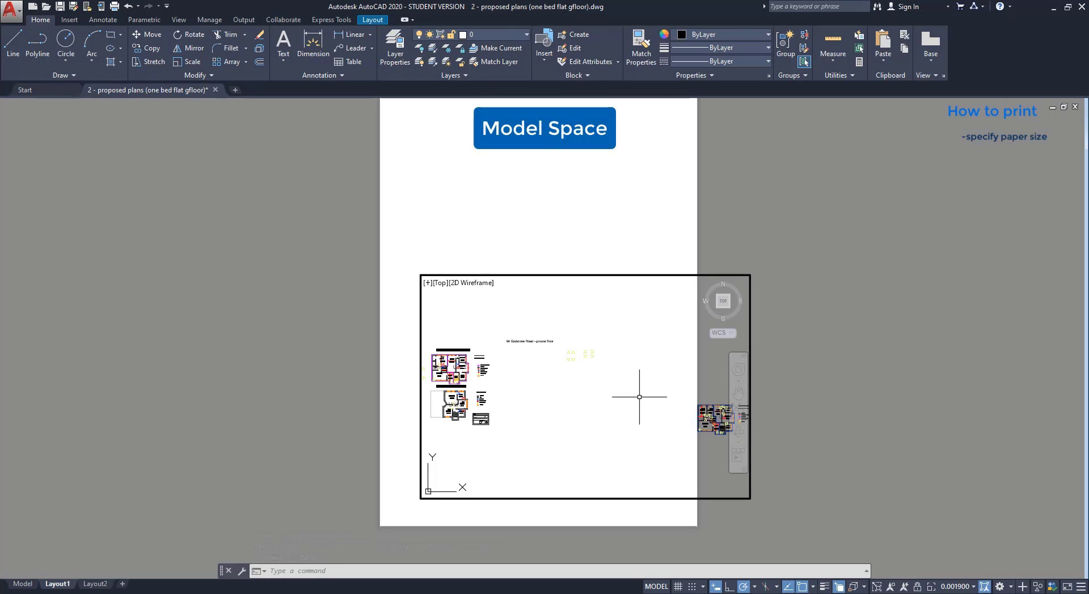
scroll(639, 397, down, 2)
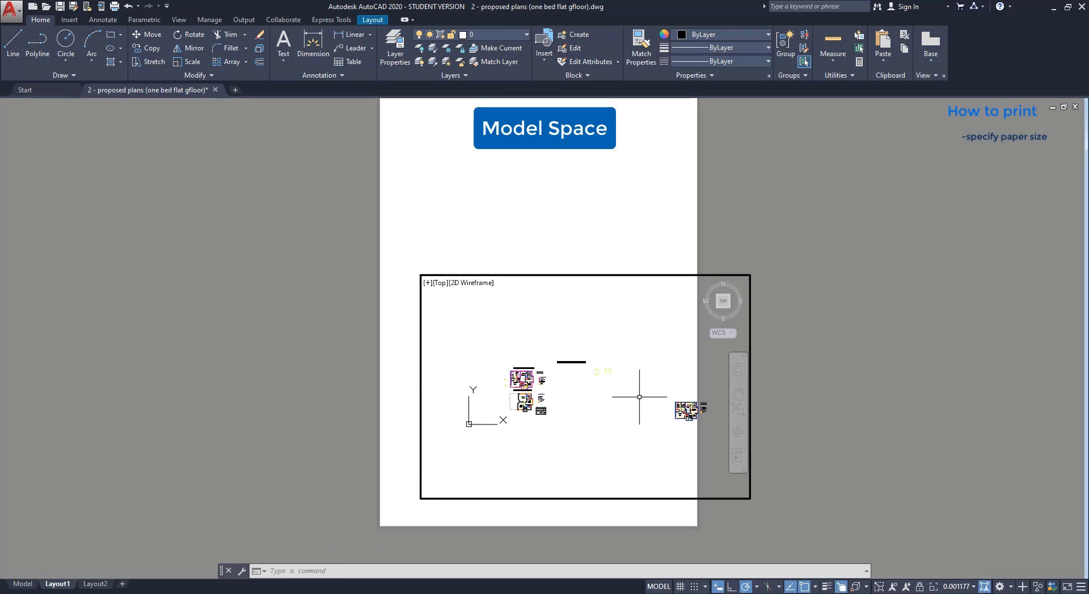
mouse_move(596, 405)
middle_down()
mouse_move(634, 389)
mouse_move(674, 344)
mouse_move(597, 357)
middle_up()
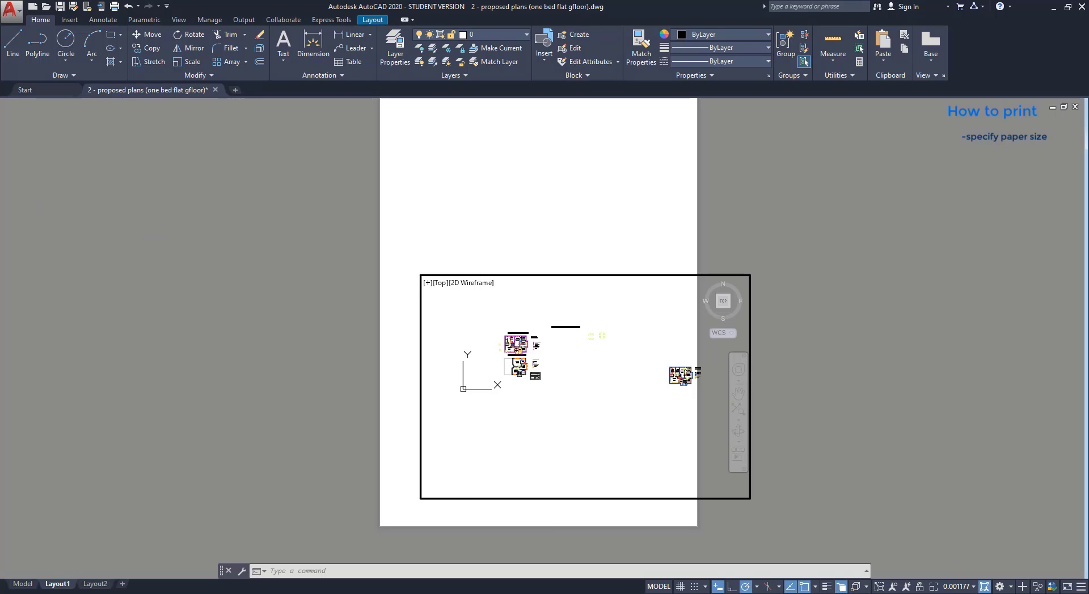
scroll(656, 382, up, 4)
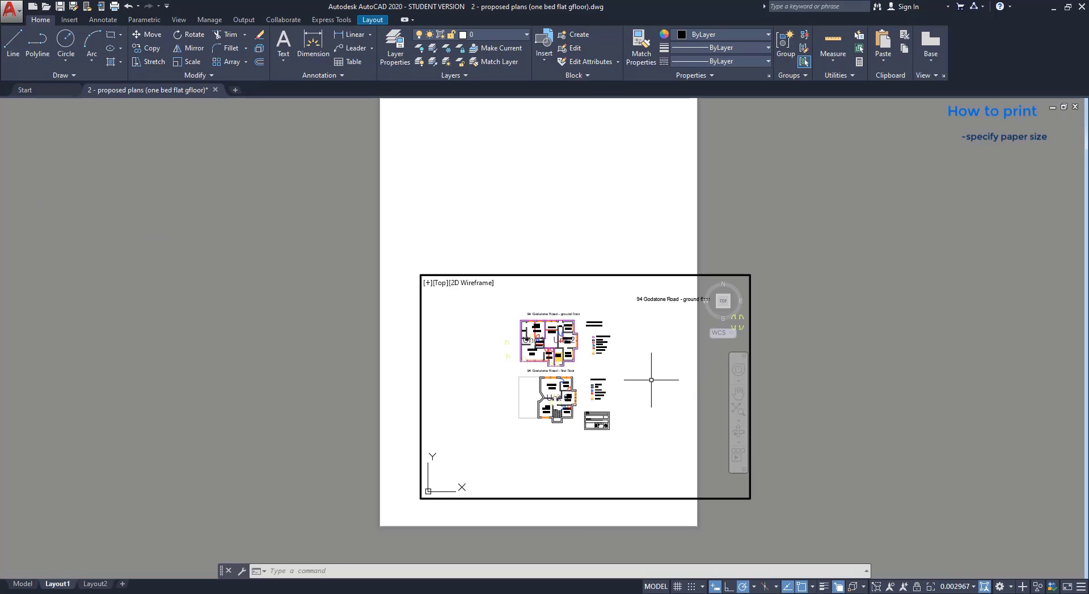
In paper space, stretch the viewport's corners and bottom edge out to the A4 sheet edges
click(658, 587)
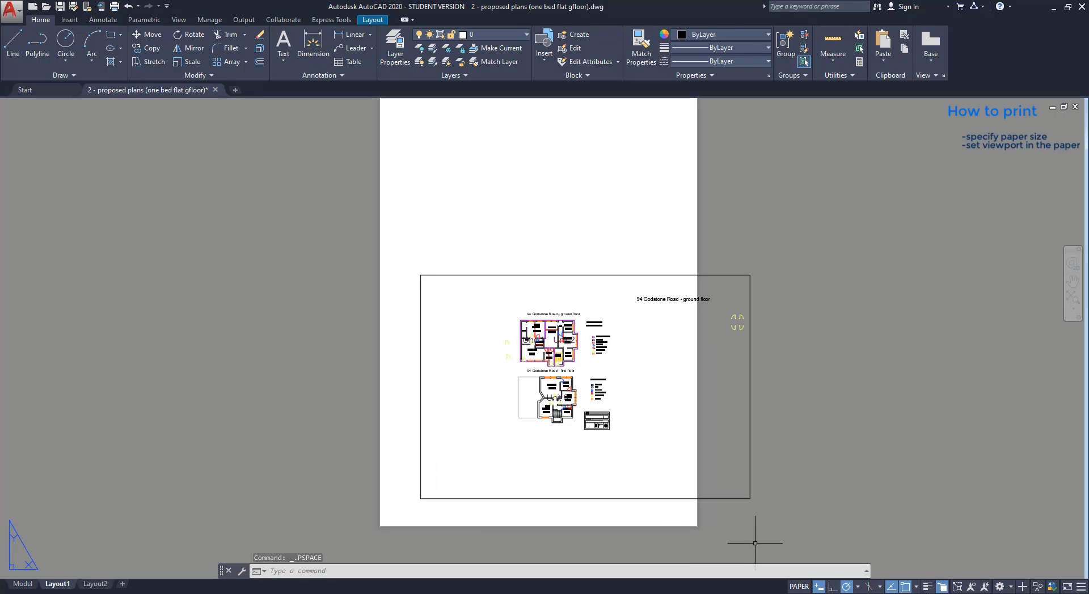
middle_drag(849, 289, 837, 327)
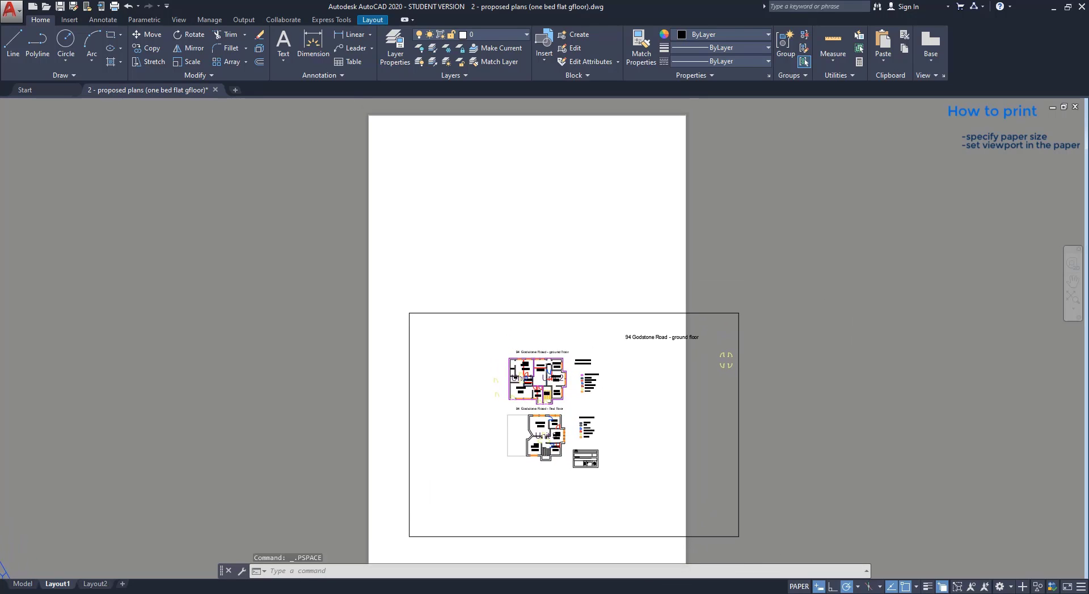
click(738, 321)
click(739, 313)
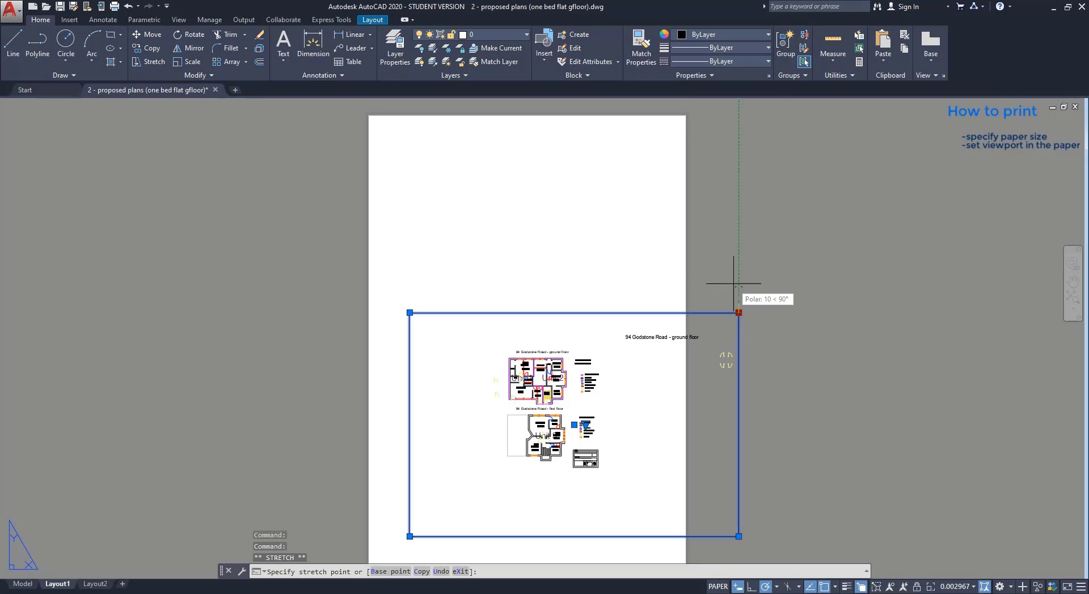
click(680, 121)
click(410, 122)
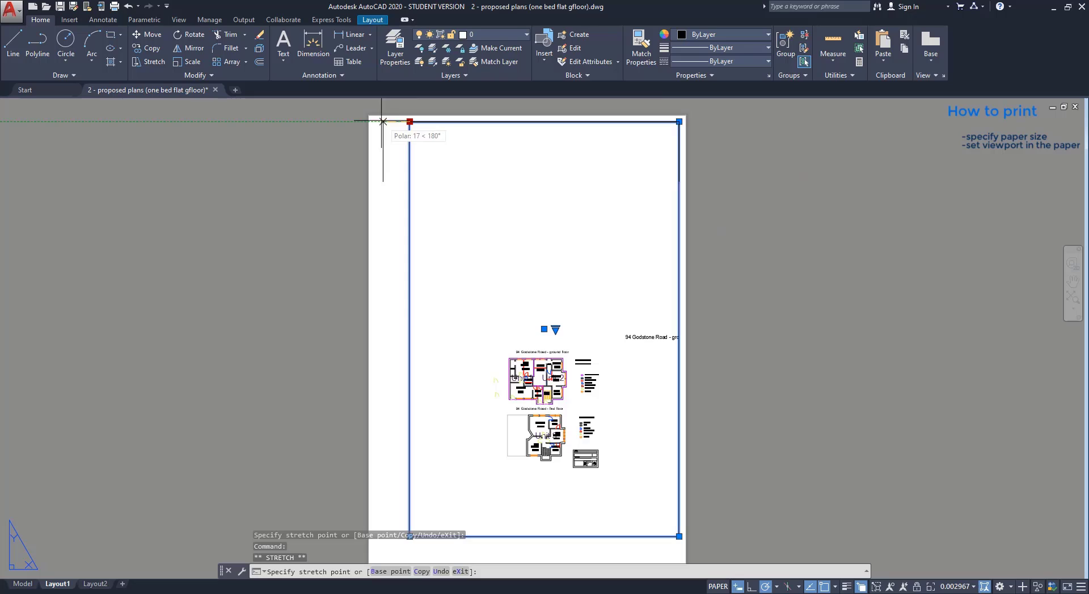
click(383, 120)
middle_drag(679, 537, 669, 472)
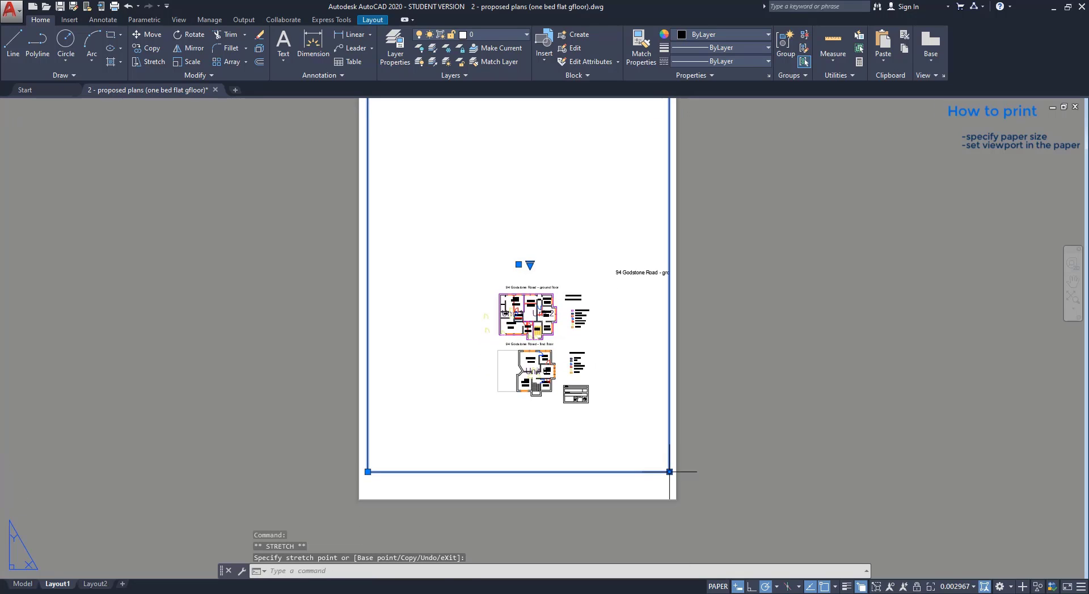
click(670, 492)
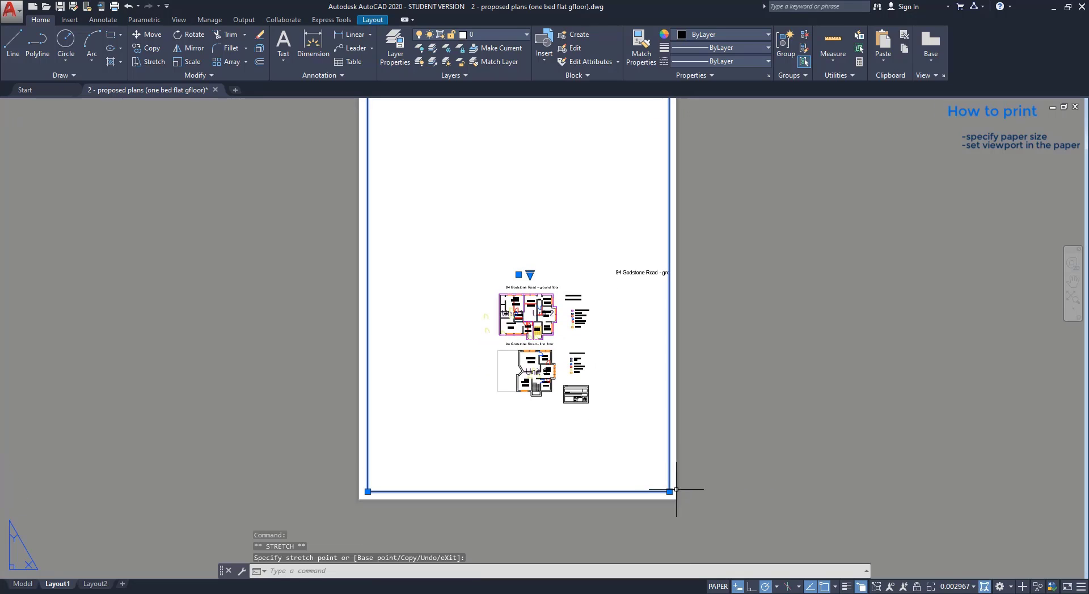
click(708, 463)
key(Escape)
Re-enter the viewport and zoom to view both floor plans inside it
double_click(632, 441)
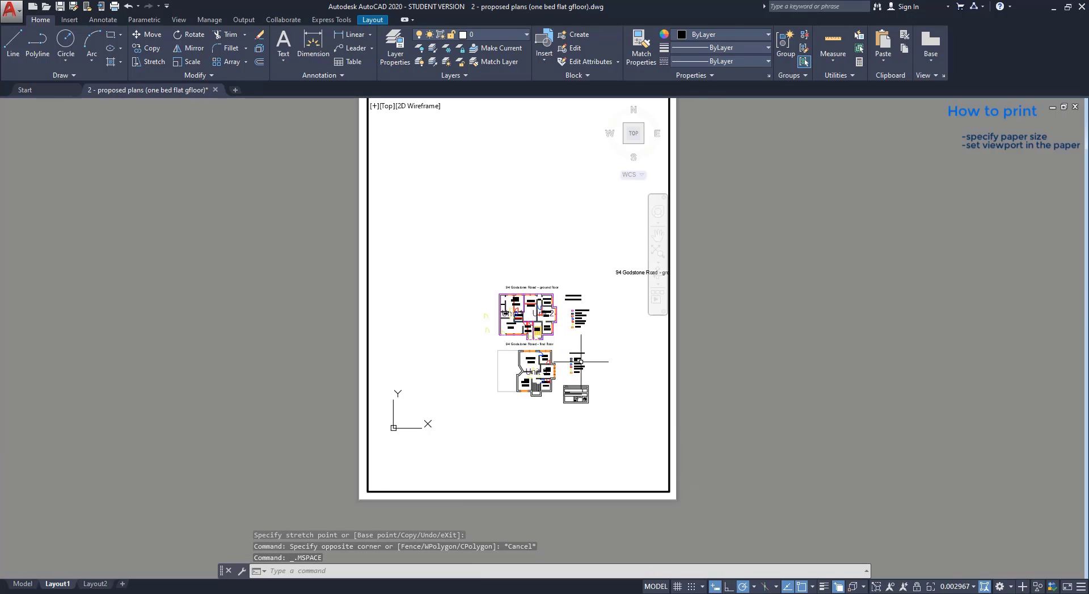
scroll(568, 352, up, 2)
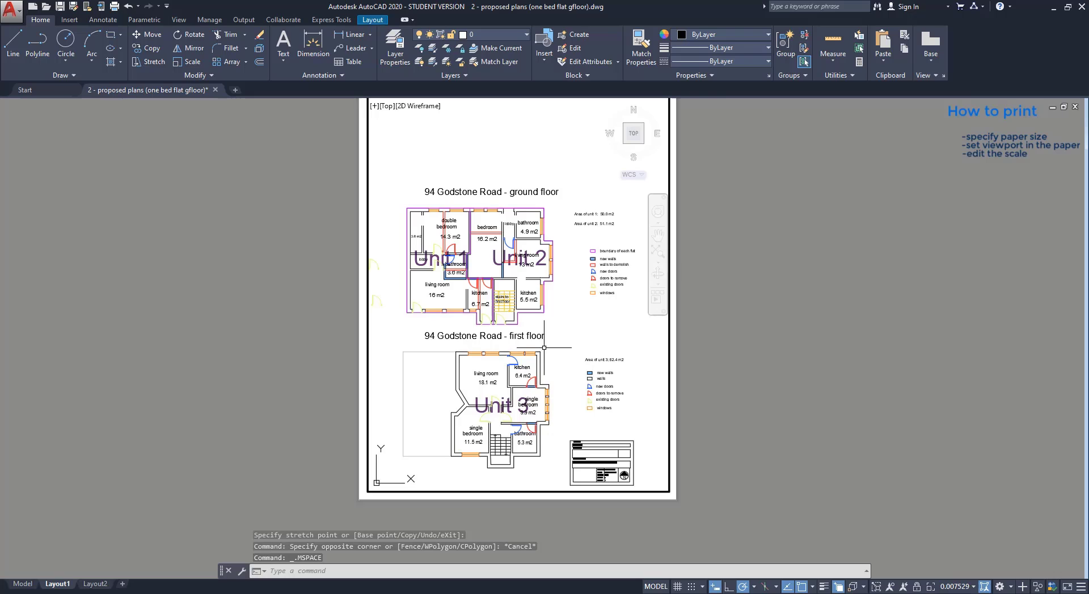
scroll(544, 348, down, 3)
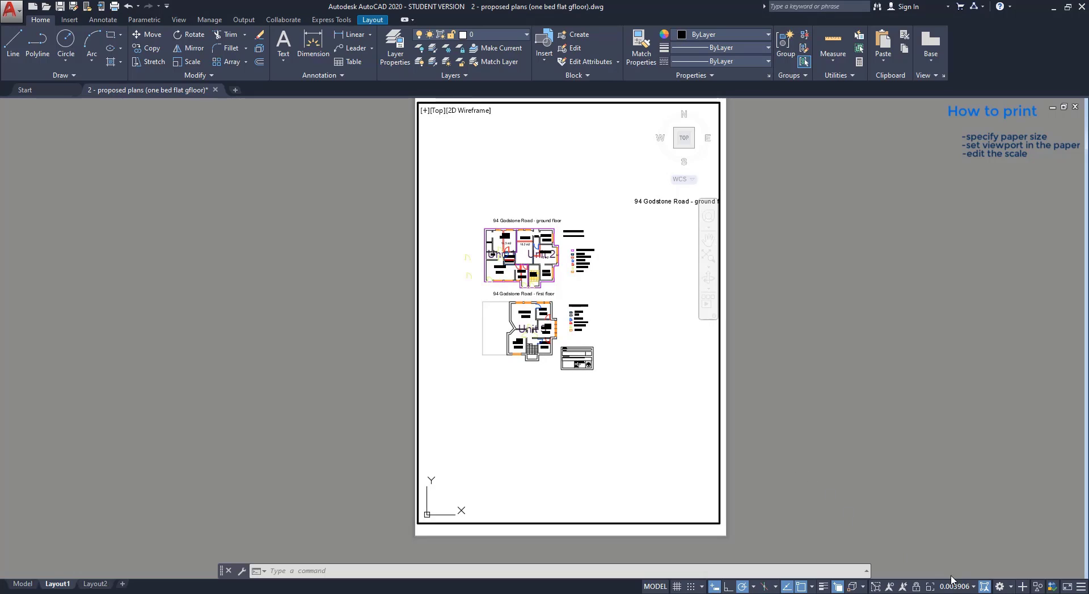
Set the viewport scale to 1:100, pan the plans onto the sheet, and return to paper space
click(964, 588)
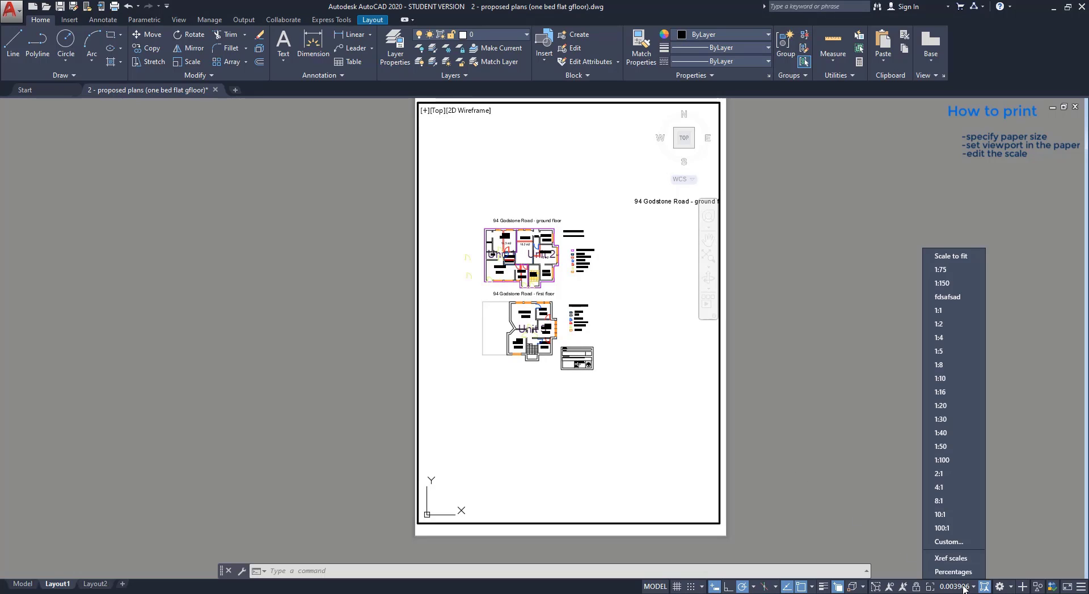
click(958, 458)
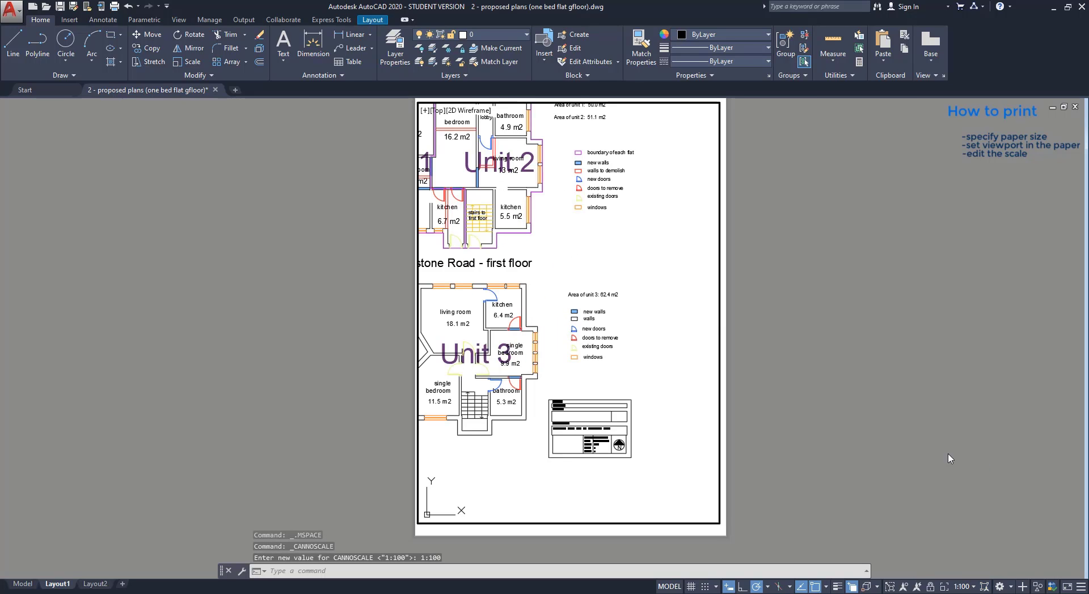
mouse_move(541, 275)
middle_down()
mouse_move(579, 311)
mouse_move(621, 324)
middle_up()
double_click(733, 340)
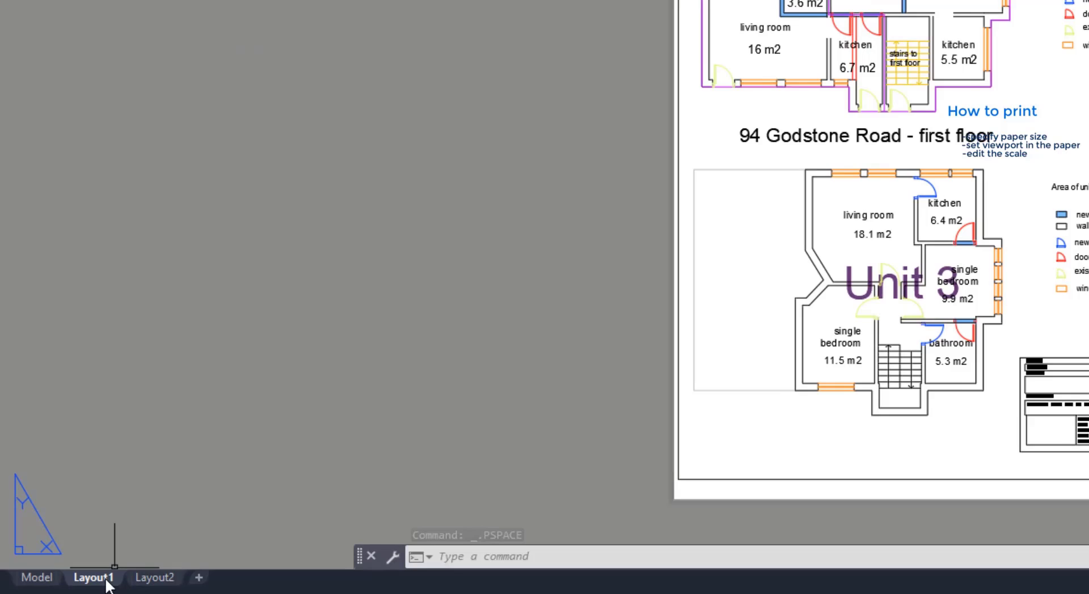
Plot Layout1 as a single sheet with DWG To PDF.pc3 and save the PDF
right_click(64, 585)
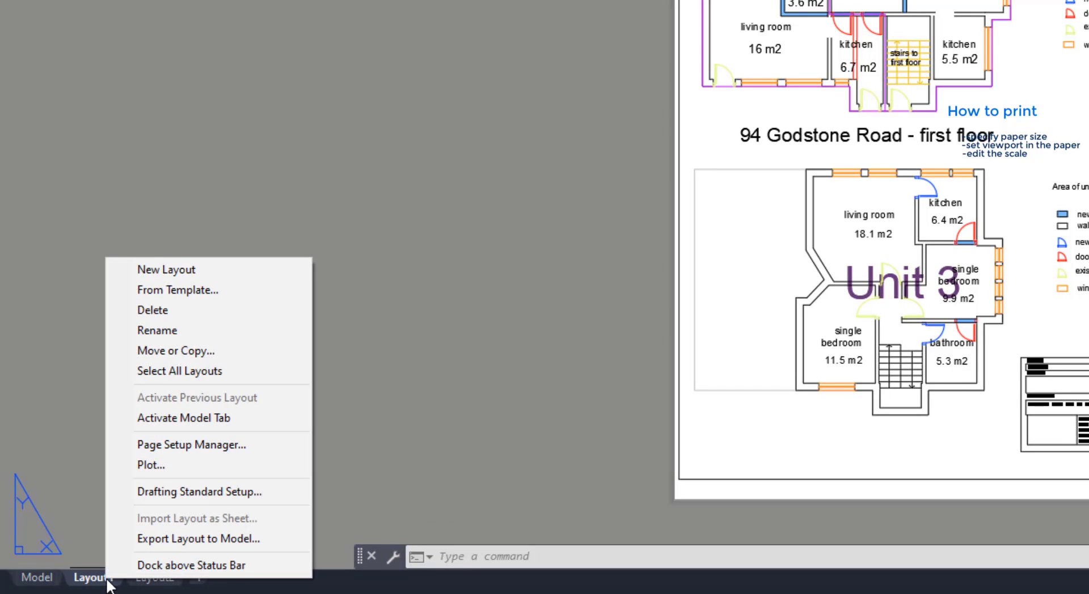
click(278, 465)
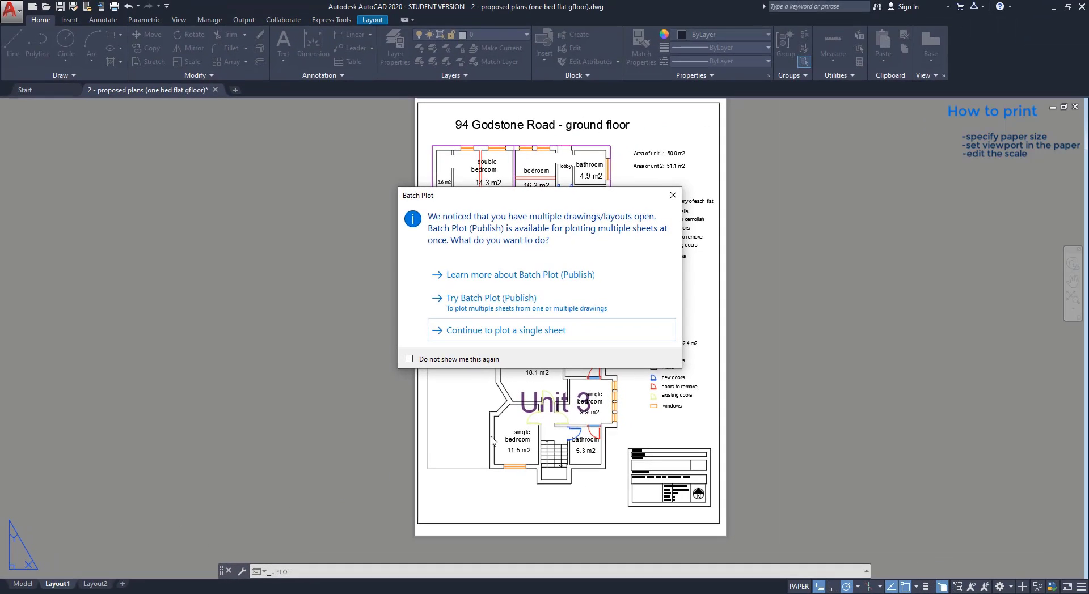
click(610, 336)
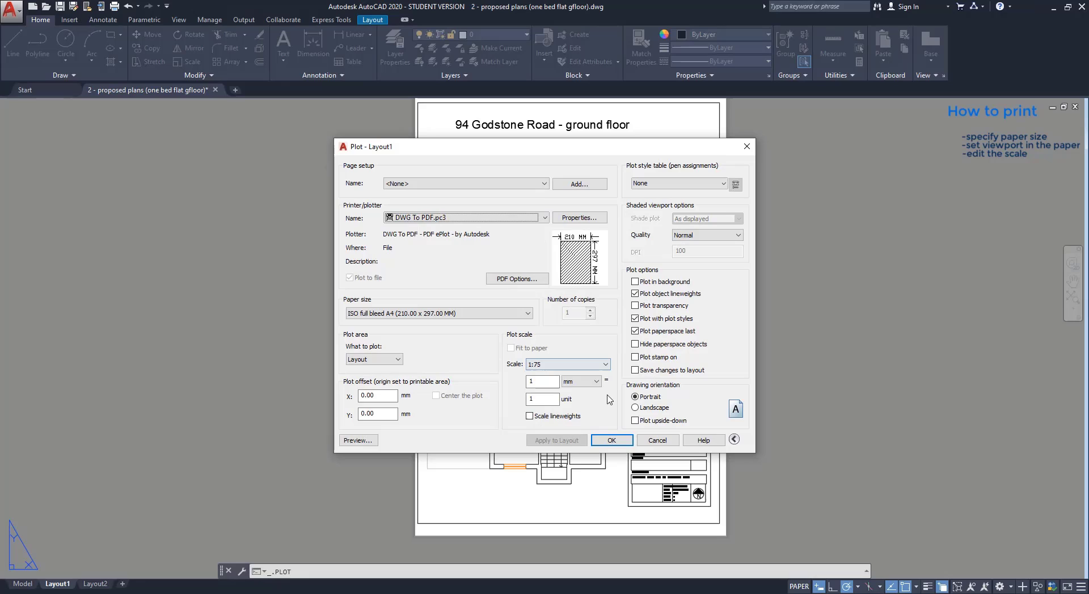
click(611, 442)
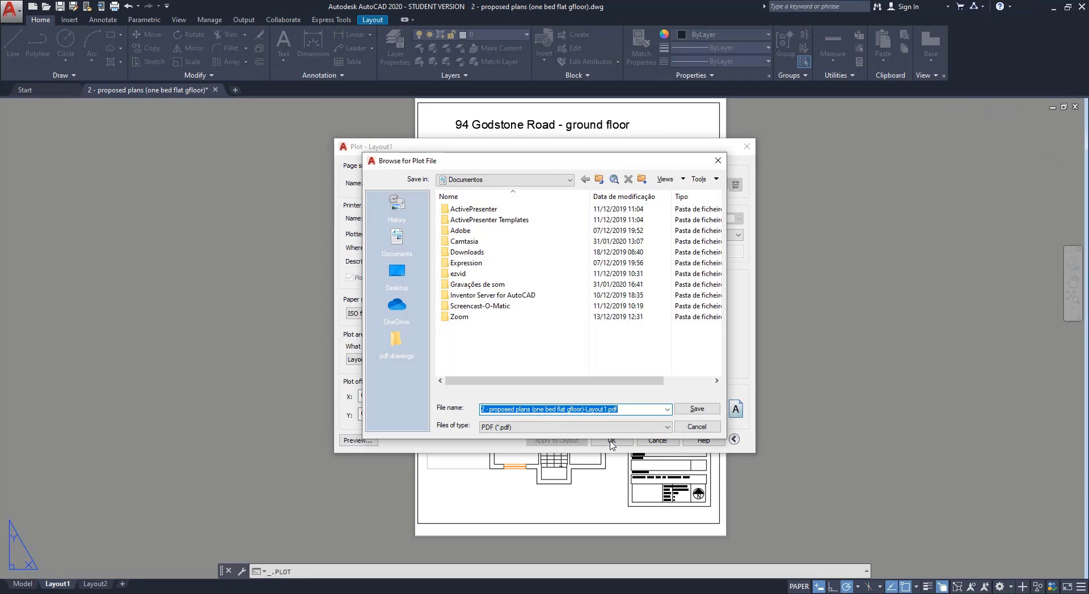
click(697, 409)
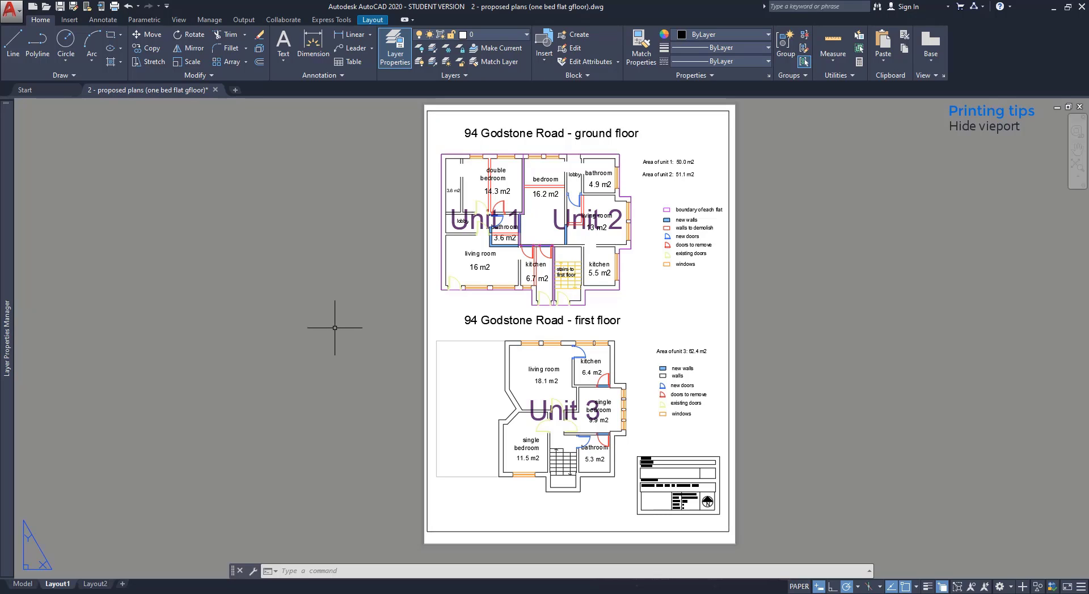
Add a new layer named 'viewport' in the Layer Properties Manager
mouse_move(2, 291)
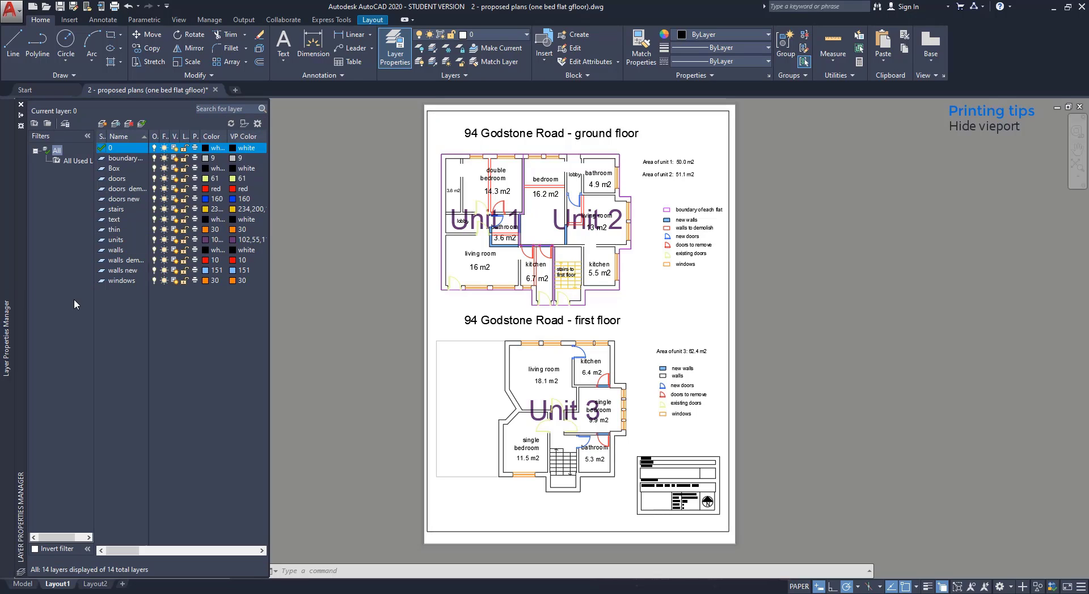
right_click(119, 299)
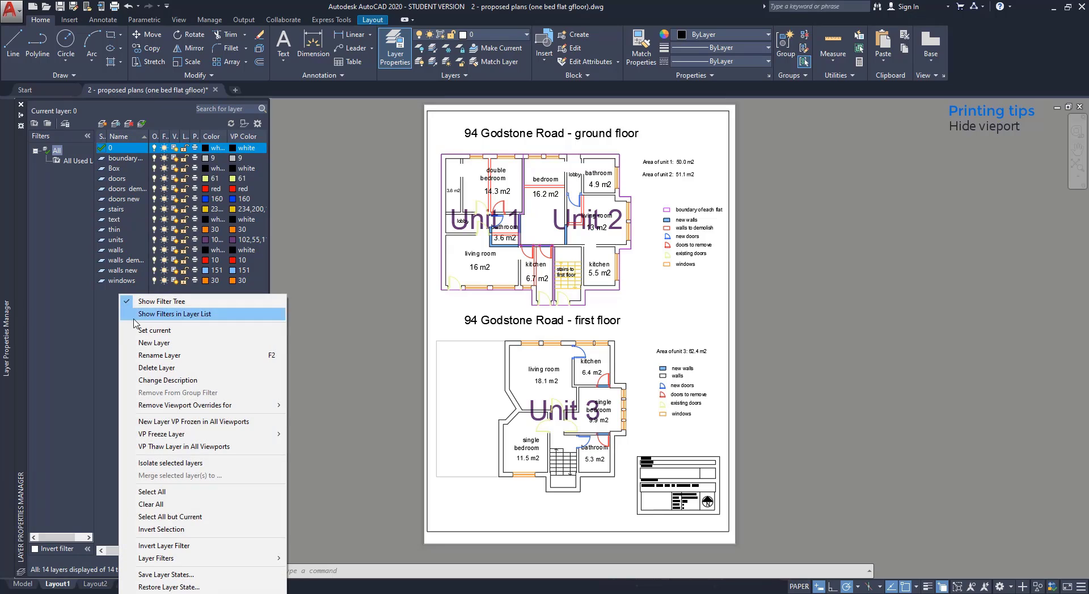
click(155, 343)
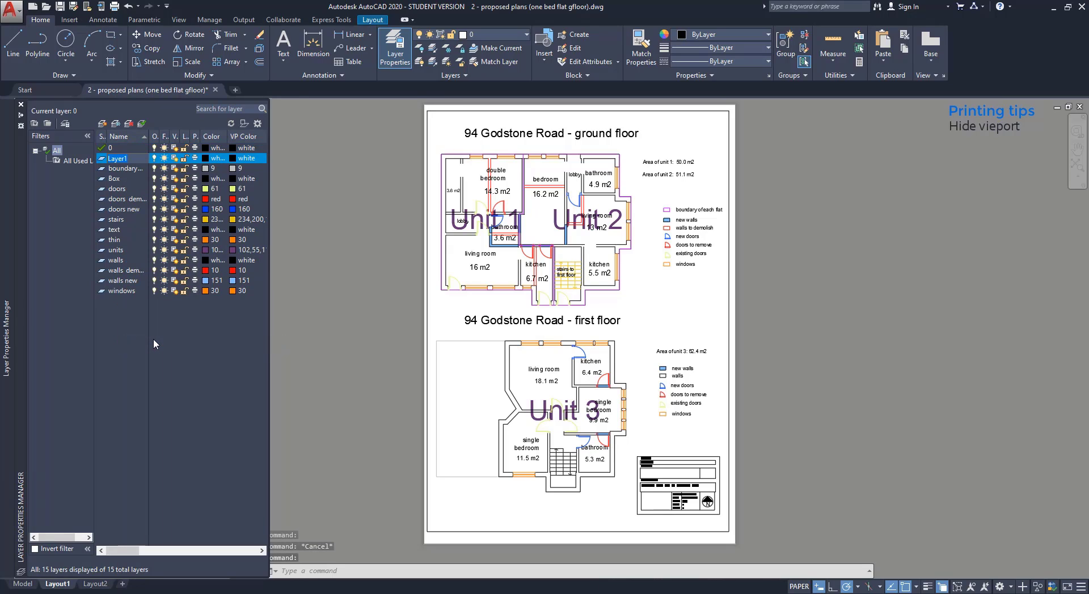
text(viewport)
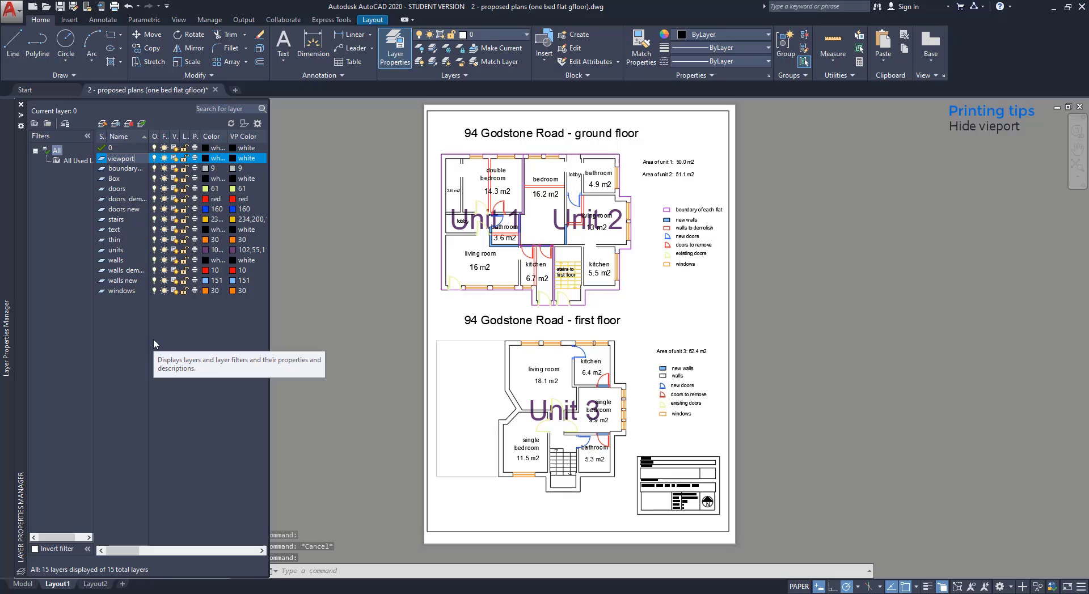
key(Return)
key(Return)
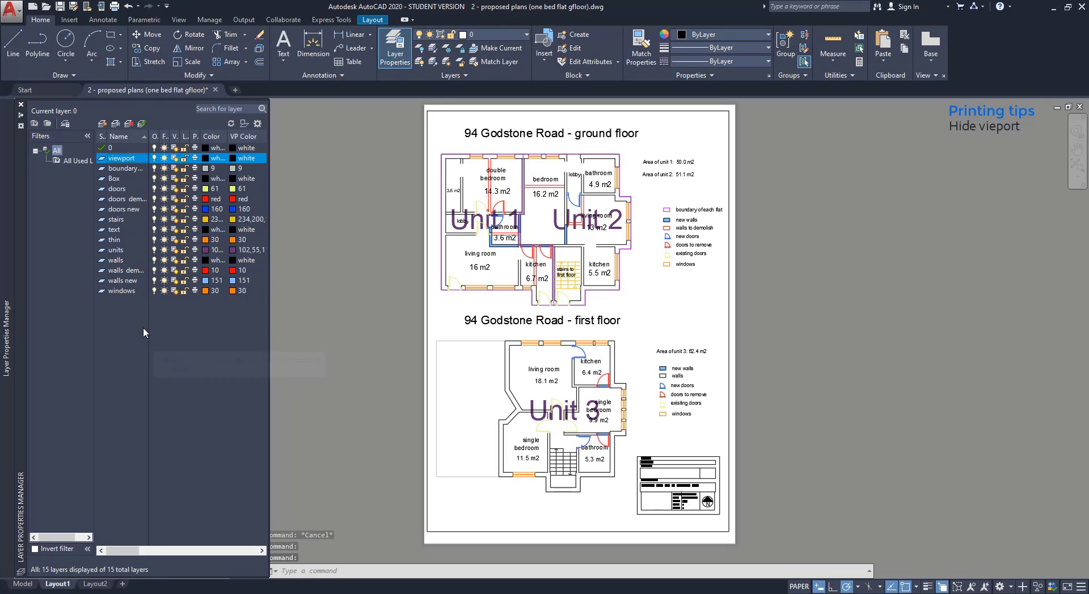
Move the Layout1 viewport frame onto the viewport layer using the ribbon Layer dropdown
click(358, 339)
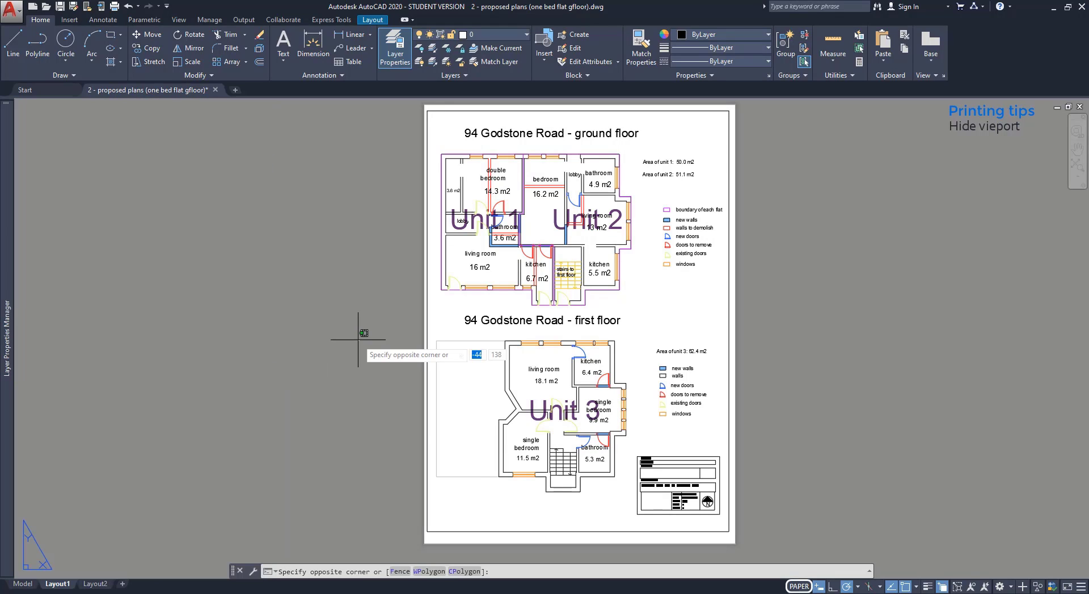
click(358, 340)
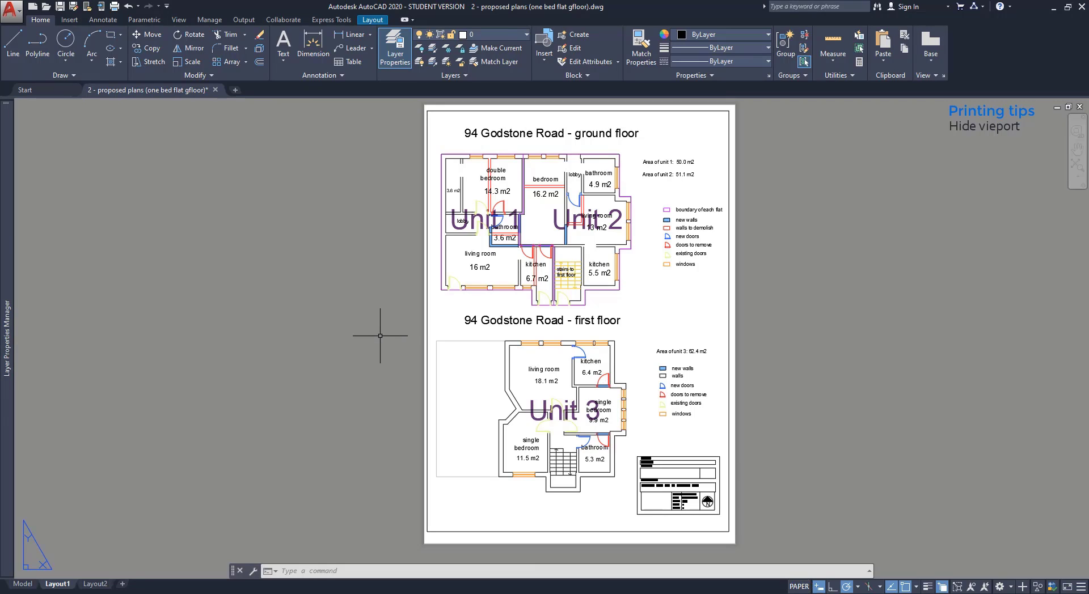
click(427, 320)
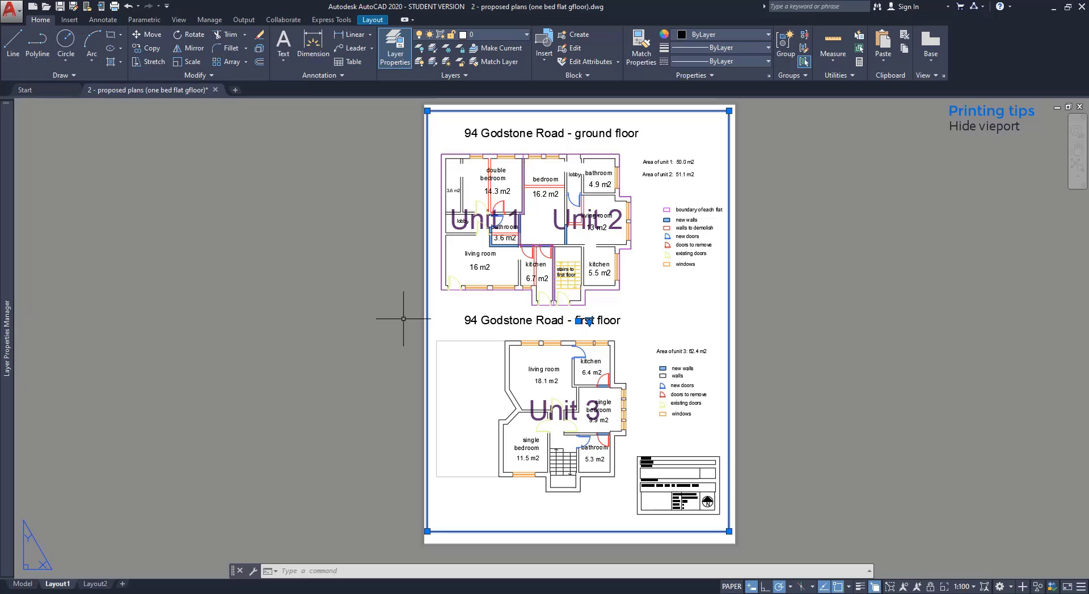
click(515, 36)
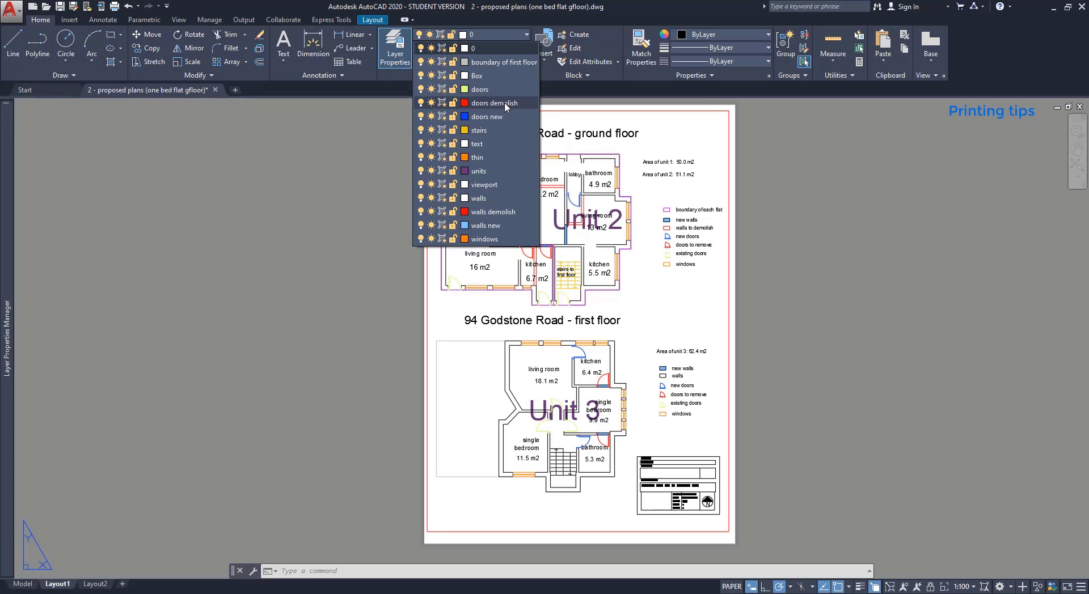
click(479, 184)
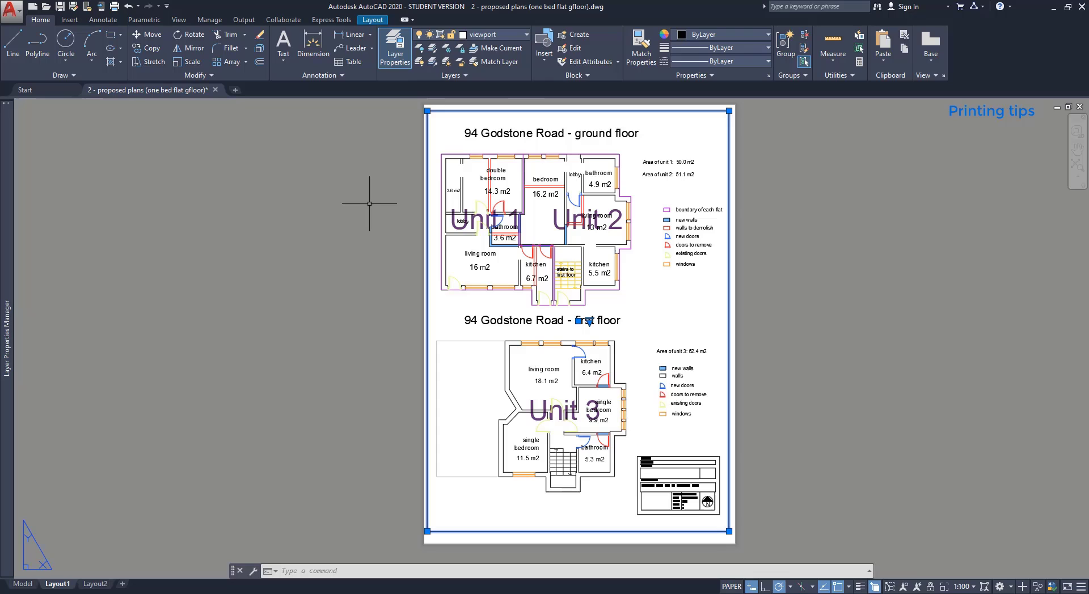
key(Escape)
mouse_move(1, 248)
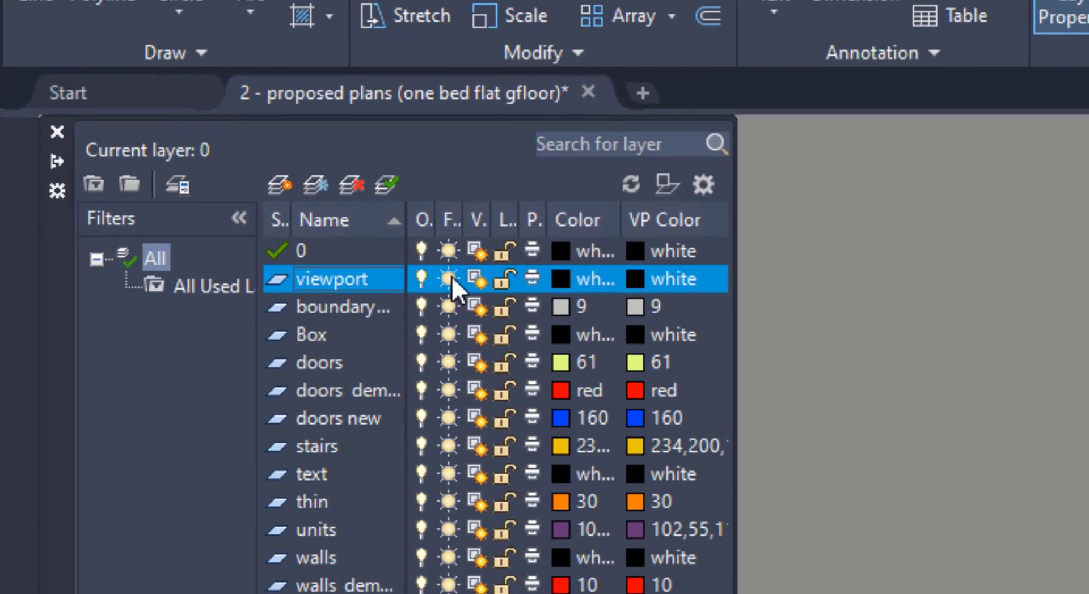
Freeze the viewport layer in the Layer Properties Manager
click(452, 277)
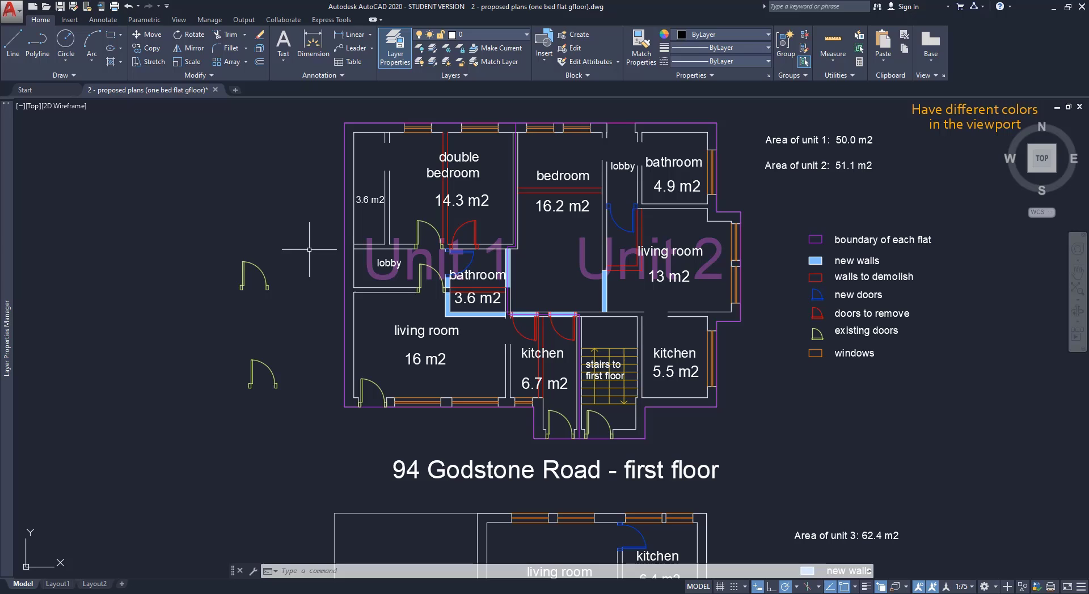
Switch to Layout1 to show both floor plans on the A4 sheet without a viewport border
click(58, 584)
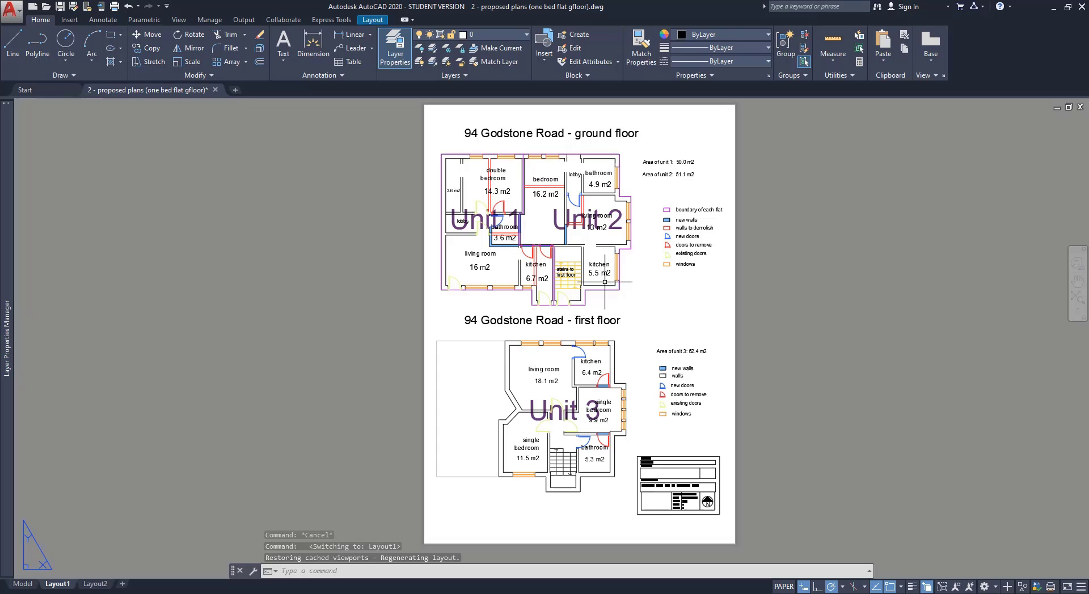
Activate the Layout1 viewport and expand the Layer Properties Manager listing its 15 layers
click(650, 200)
click(643, 205)
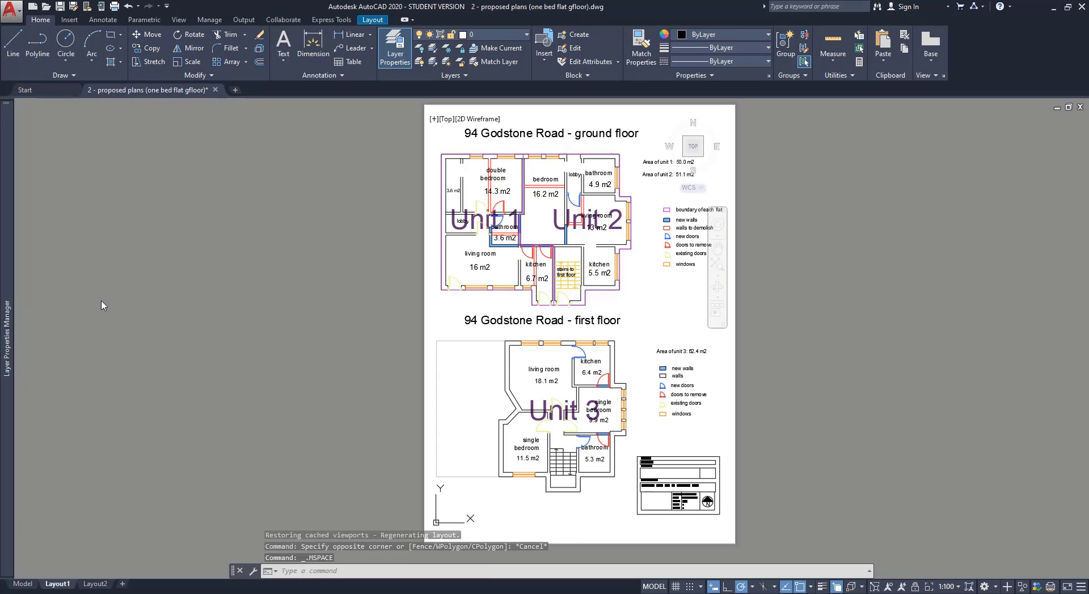
mouse_move(2, 311)
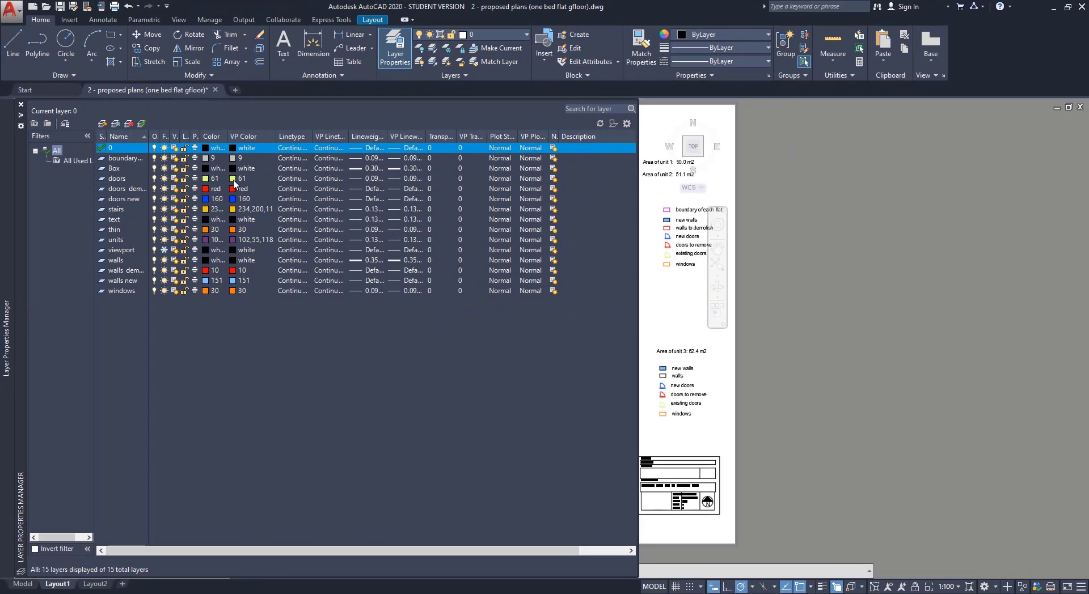
Set the doors layer's VP Color override to index colour 84 instead of 61
click(314, 141)
click(234, 183)
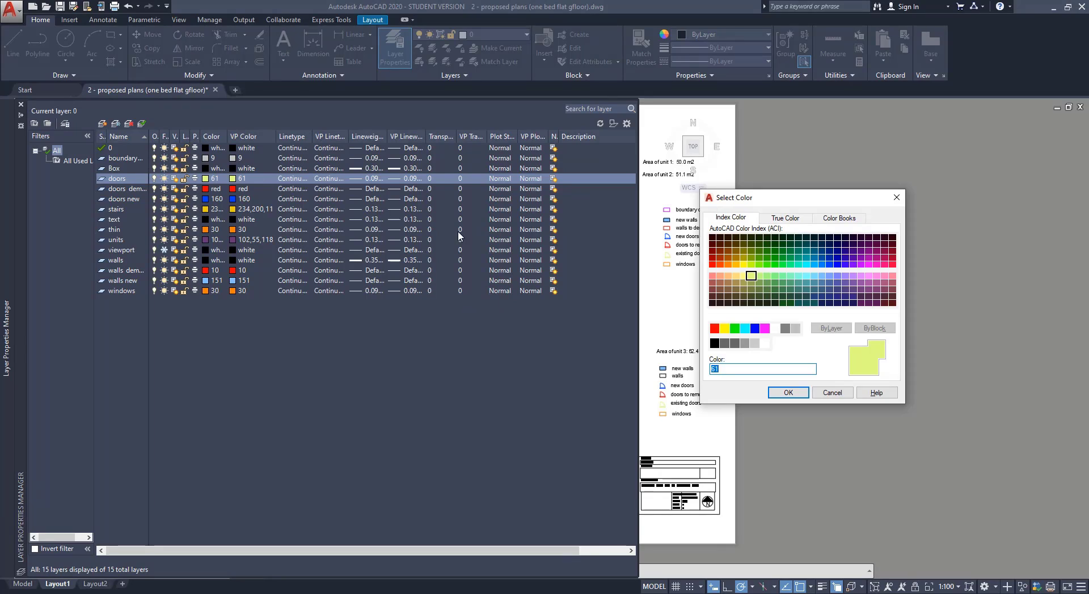
click(767, 251)
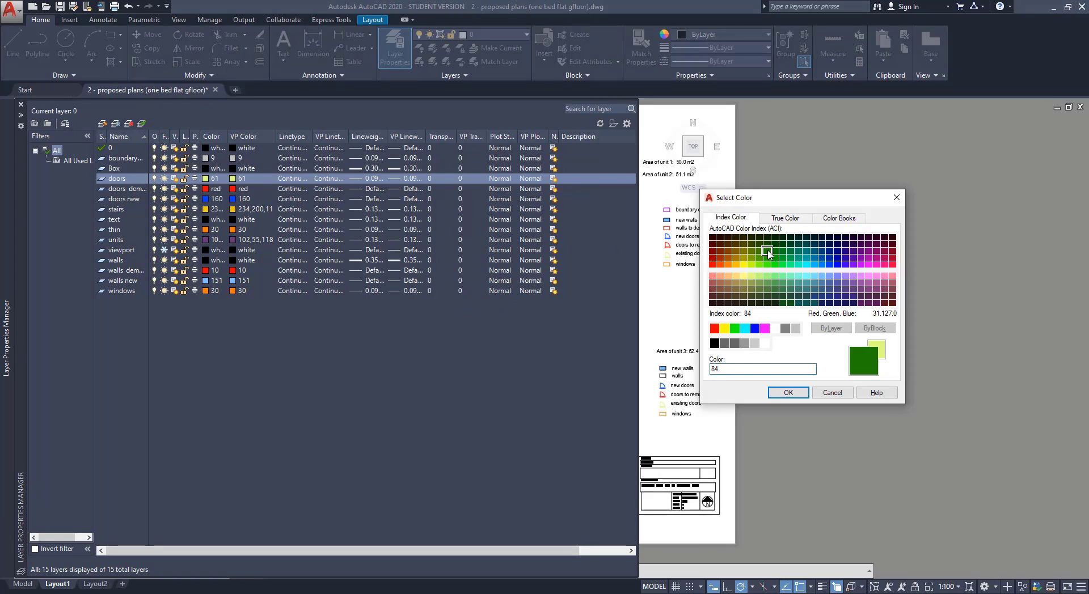
click(788, 392)
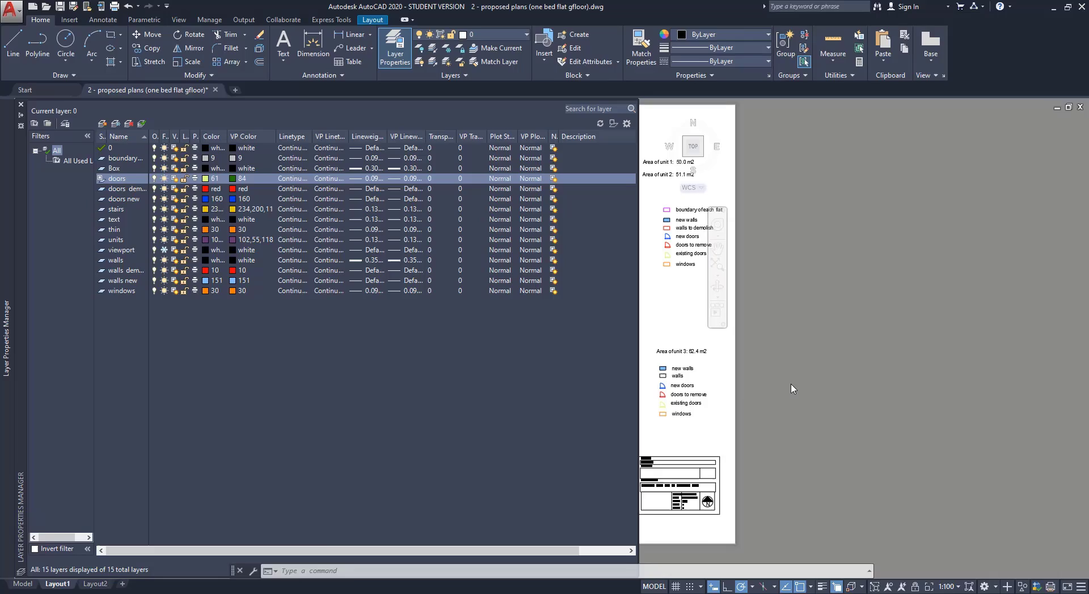